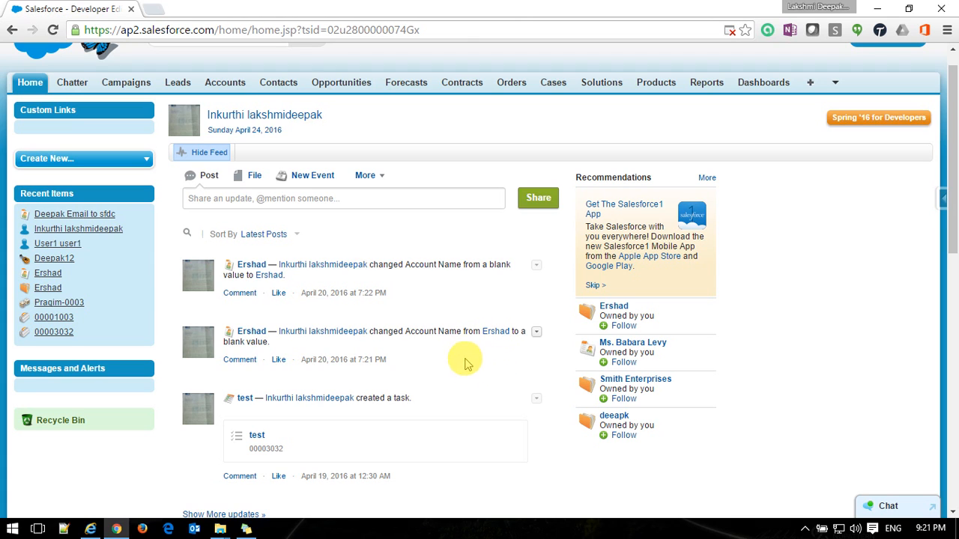
Select the second feed post's text in Salesforce, then clear the selection.
{"action": "triple_click", "coordinate": [478, 335]}
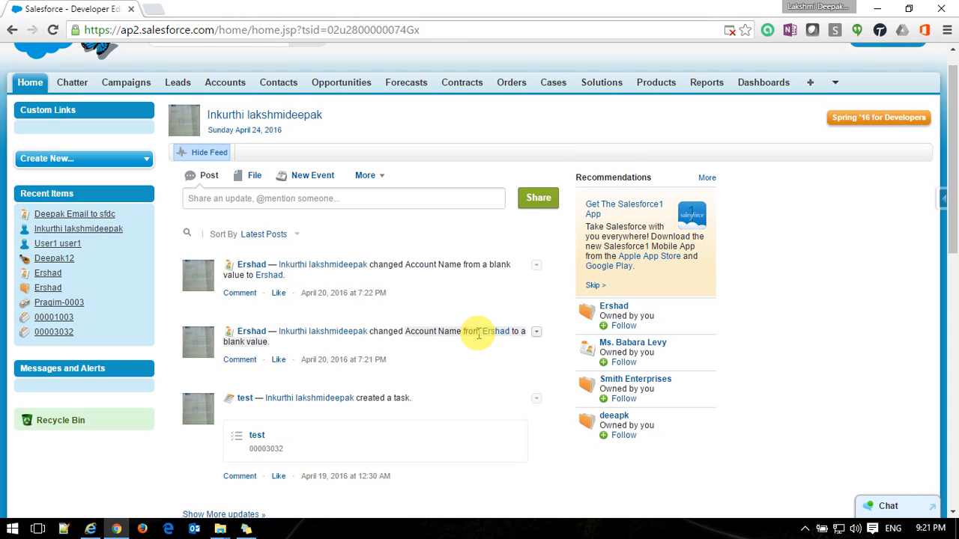
{"action": "left_click", "coordinate": [463, 351]}
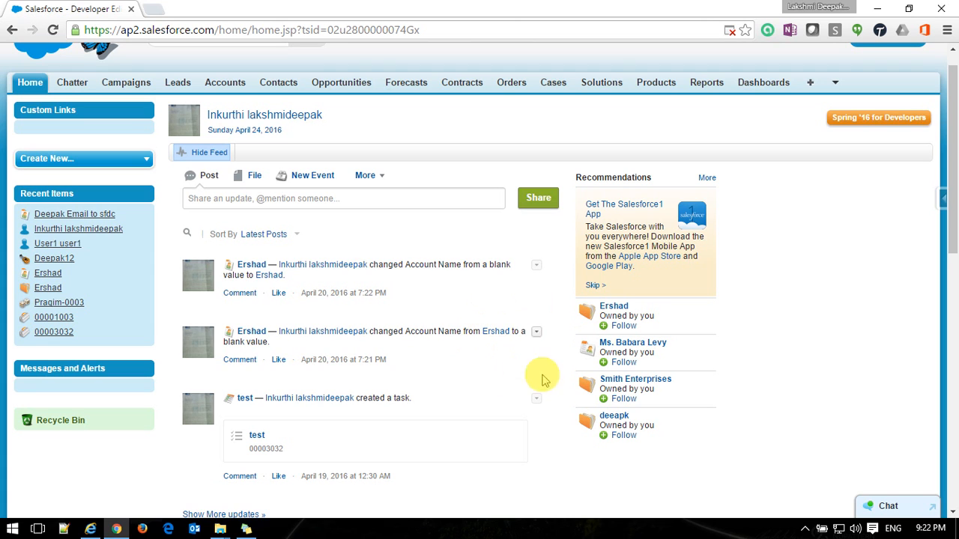
{"action": "triple_click", "coordinate": [514, 335]}
{"action": "left_click", "coordinate": [516, 332]}
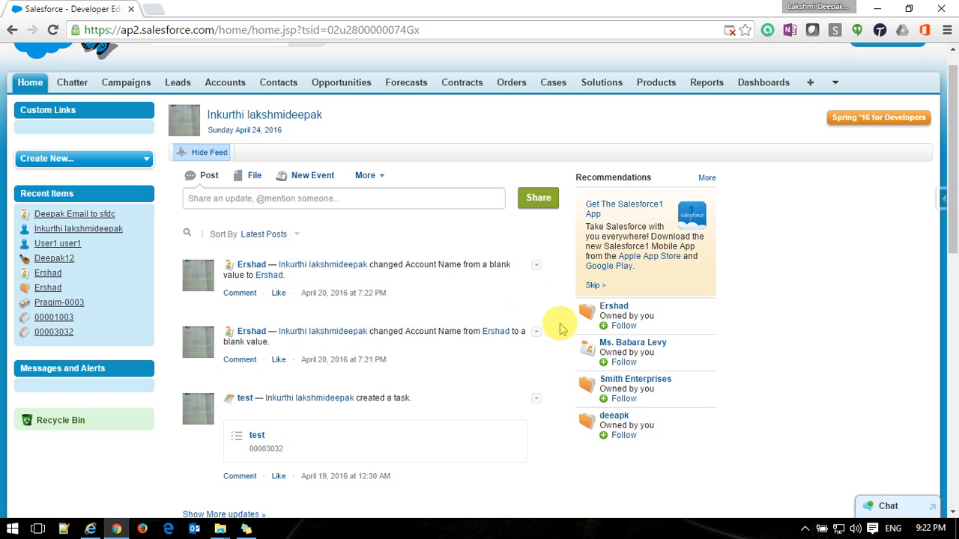
Launch Notepad from the Run dialog.
{"action": "mouse_move", "coordinate": [619, 421]}
{"action": "key", "text": "super+r"}
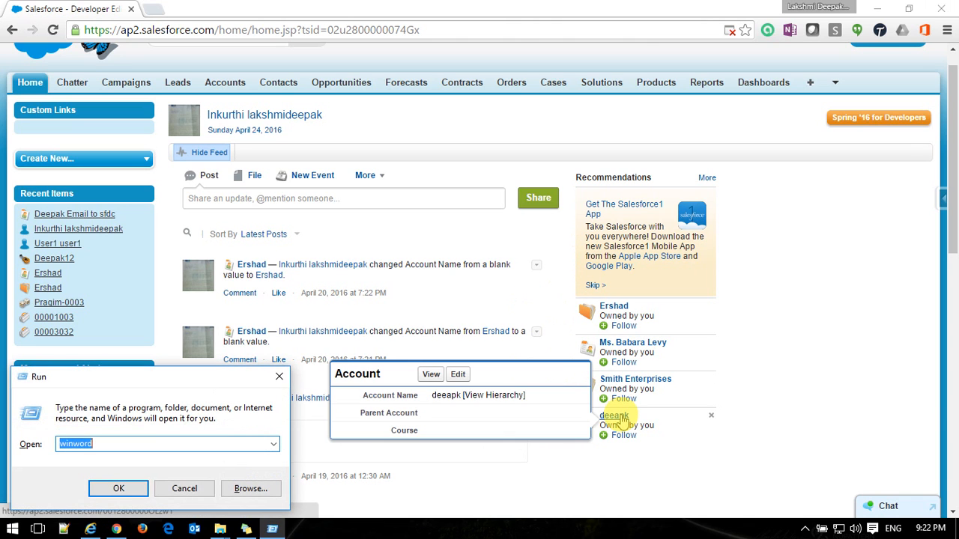
{"action": "type", "text": "notepad"}
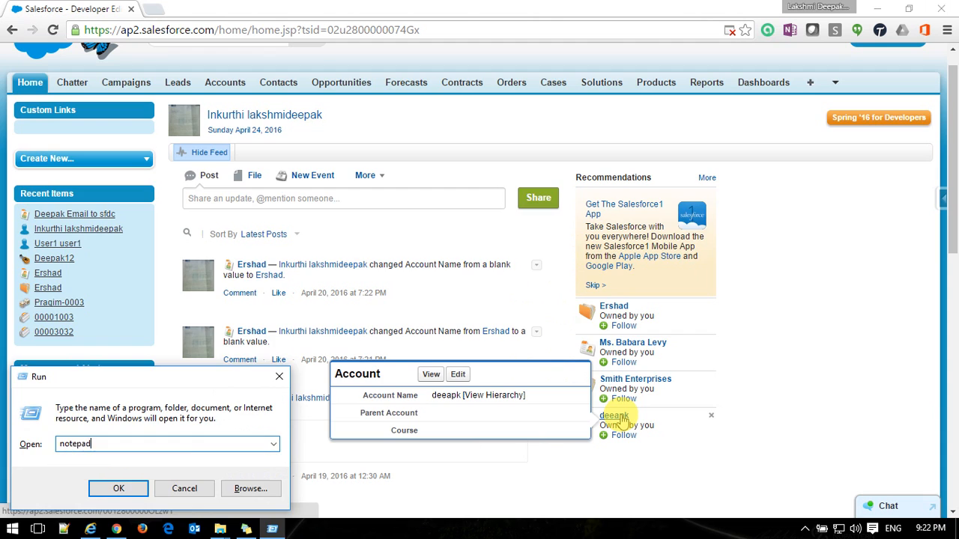
{"action": "key", "text": "Return"}
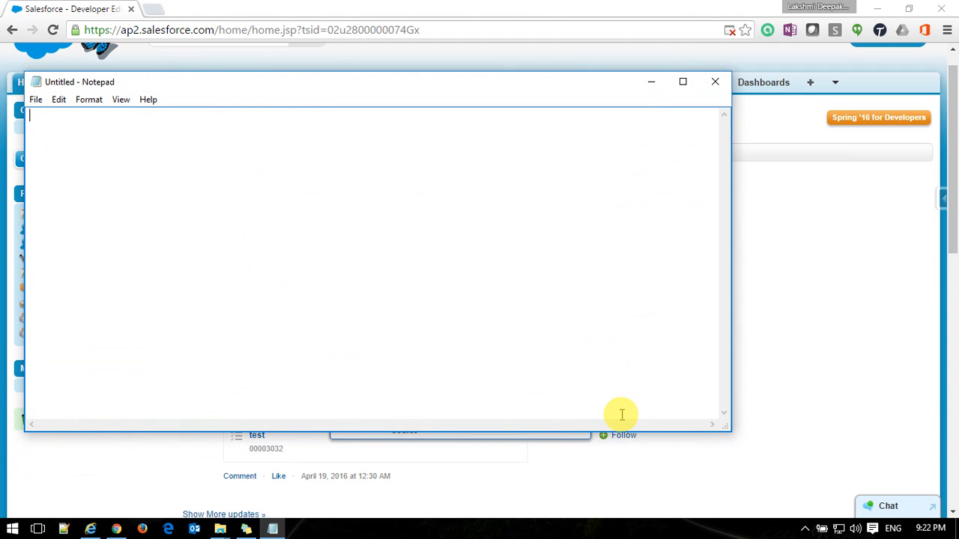
Type sample To and From address lines and a BCC line ending in salesforce.com.
{"action": "type", "text": "to"}
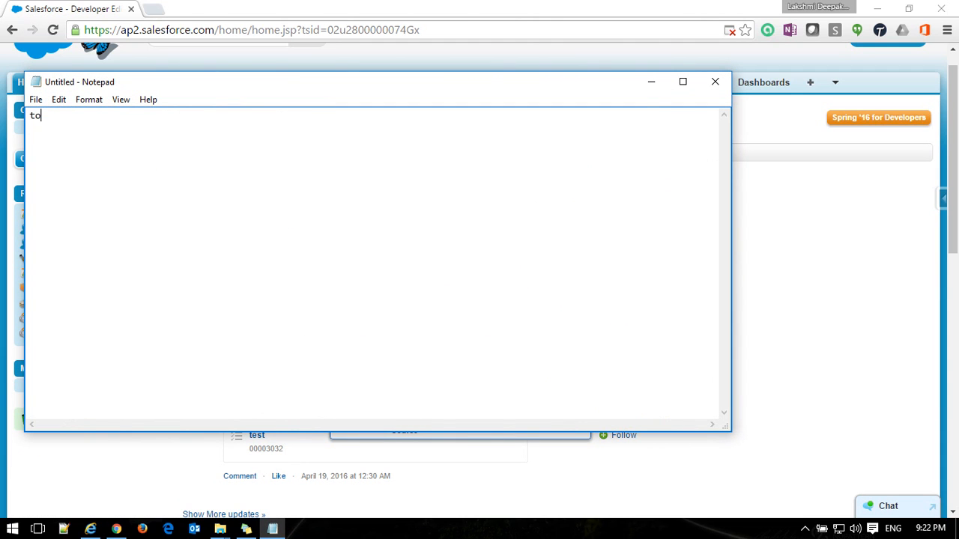
{"action": "key", "text": "Return"}
{"action": "type", "text": "fro"}
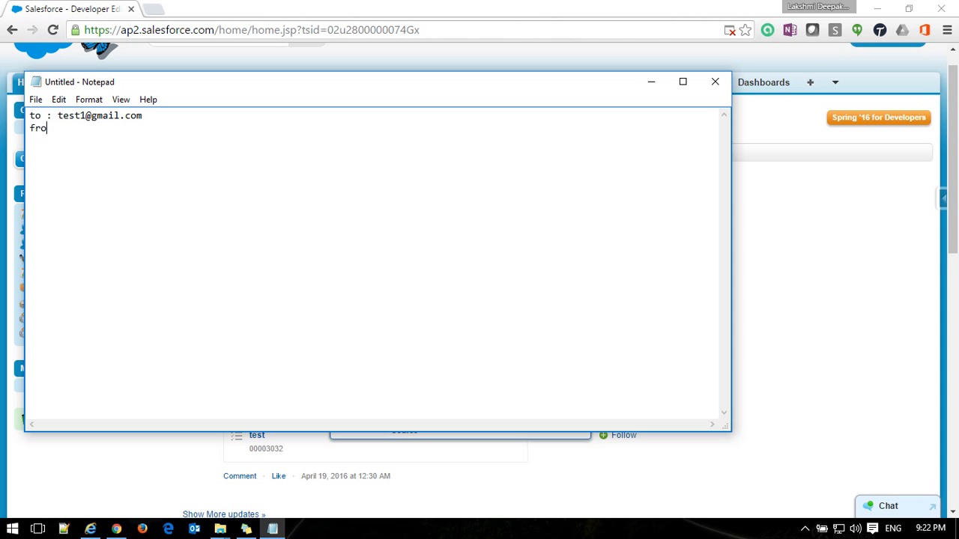
{"action": "type", "text": "m : you@gmail.com"}
{"action": "key", "text": "Return"}
{"action": "key", "text": "Return"}
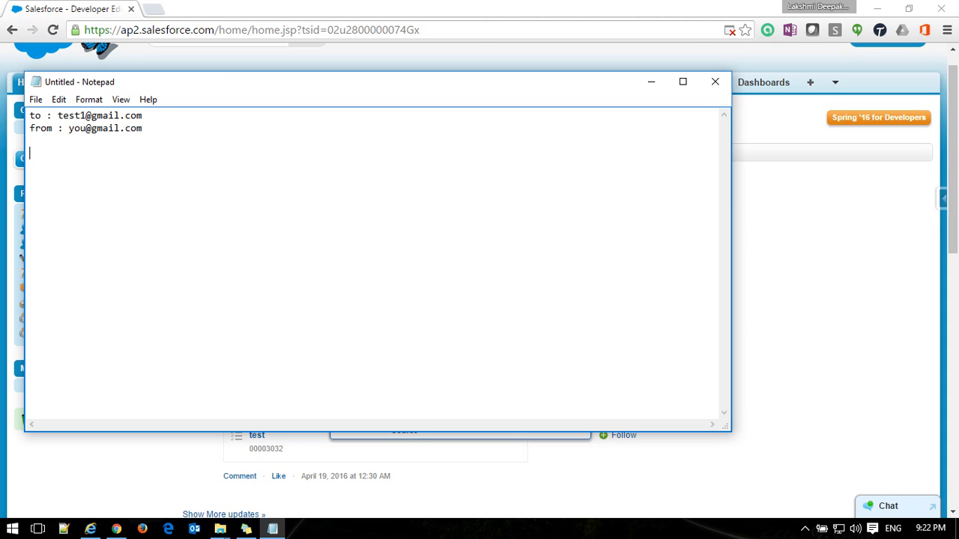
{"action": "type", "text": "BCC : salesforceProvide"}
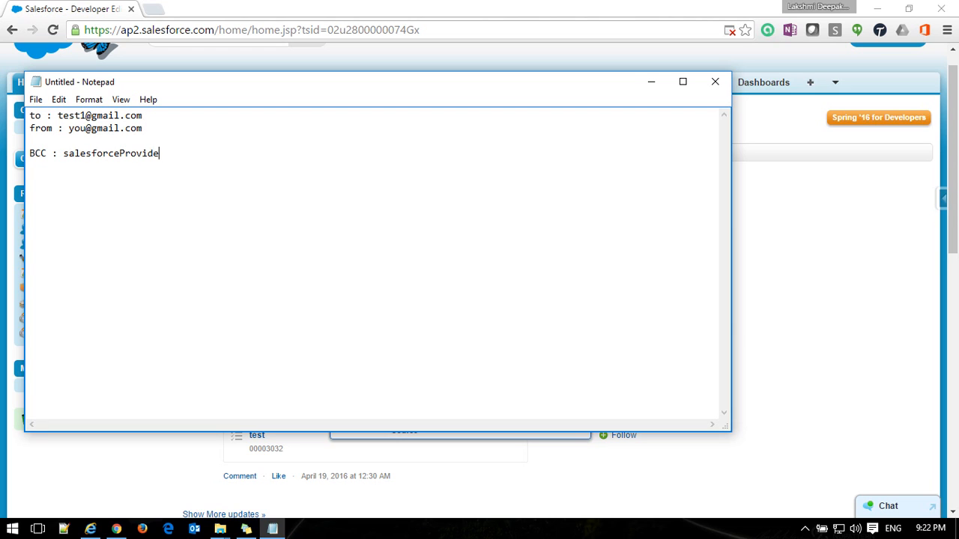
{"action": "type", "text": "dEmail@salesforce.com"}
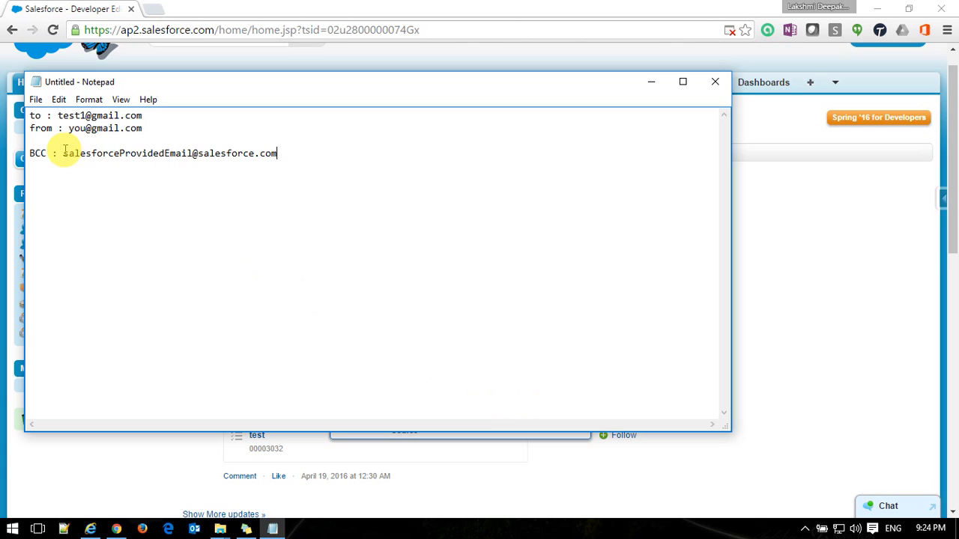
Highlight the BCC Salesforce address and the To address in the note, then deselect.
{"action": "left_click_drag", "start_coordinate": [64, 150], "coordinate": [286, 154]}
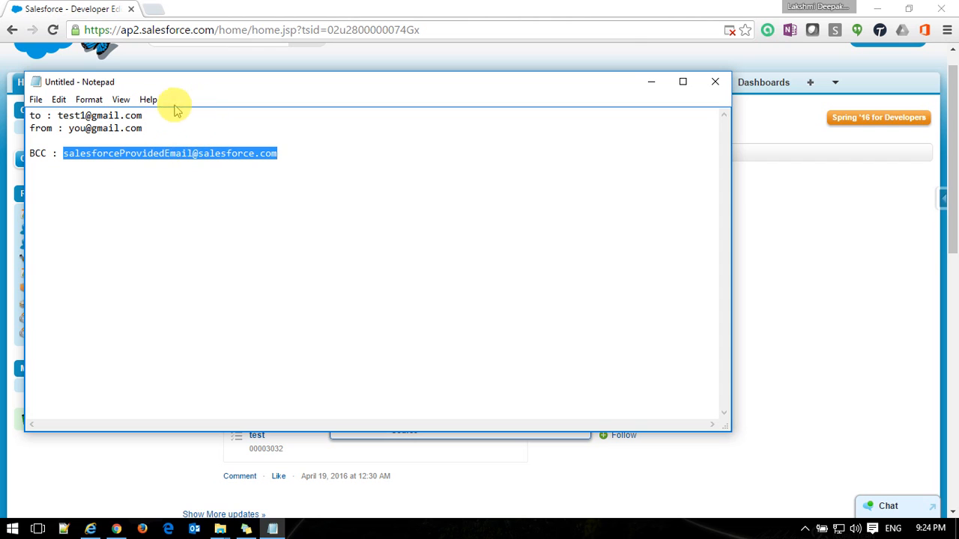
{"action": "left_click_drag", "start_coordinate": [141, 117], "coordinate": [63, 117]}
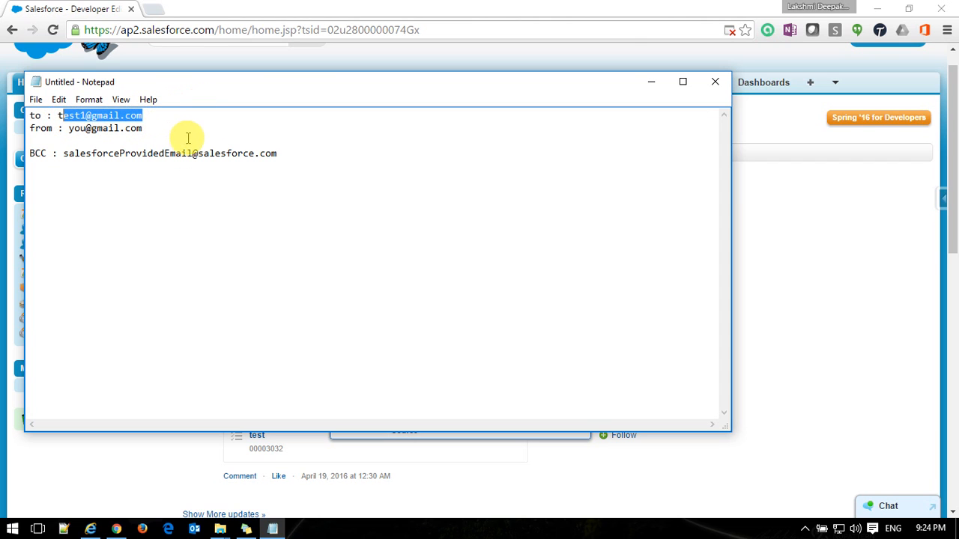
{"action": "left_click", "coordinate": [311, 157]}
Add the query 'select id from Contact || Lead where Email=' with the To address, highlighting 'id'.
{"action": "key", "text": "Return"}
{"action": "key", "text": "Return"}
{"action": "key", "text": "Return"}
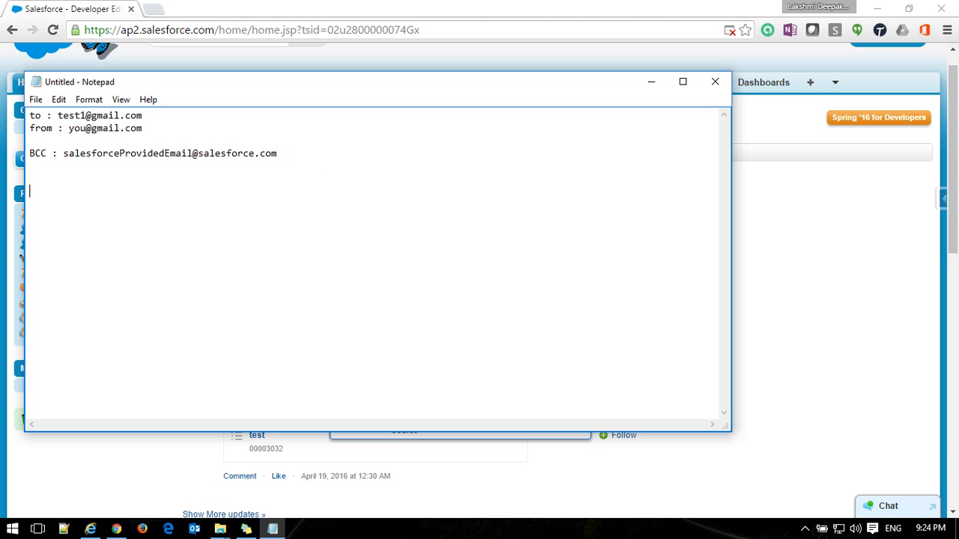
{"action": "type", "text": "selct"}
{"action": "key", "text": "BackSpace"}
{"action": "key", "text": "BackSpace"}
{"action": "key", "text": "BackSpace"}
{"action": "key", "text": "BackSpace"}
{"action": "type", "text": "elect id from"}
{"action": "key", "text": "BackSpace"}
{"action": "key", "text": "BackSpace"}
{"action": "key", "text": "BackSpace"}
{"action": "key", "text": "BackSpace"}
{"action": "key", "text": "BackSpace"}
{"action": "type", "text": "from Emai"}
{"action": "key", "text": "BackSpace"}
{"action": "key", "text": "BackSpace"}
{"action": "key", "text": "BackSpace"}
{"action": "key", "text": "BackSpace"}
{"action": "type", "text": "Contact"}
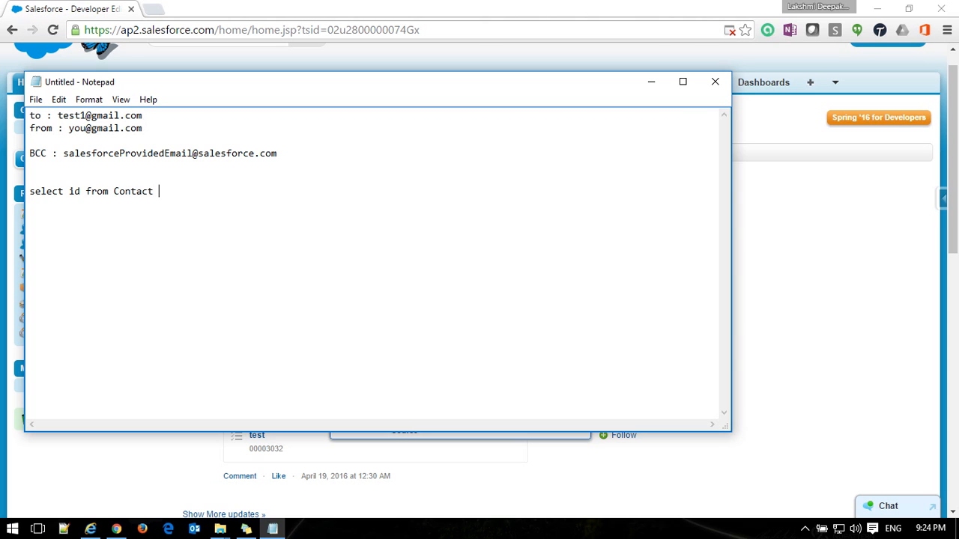
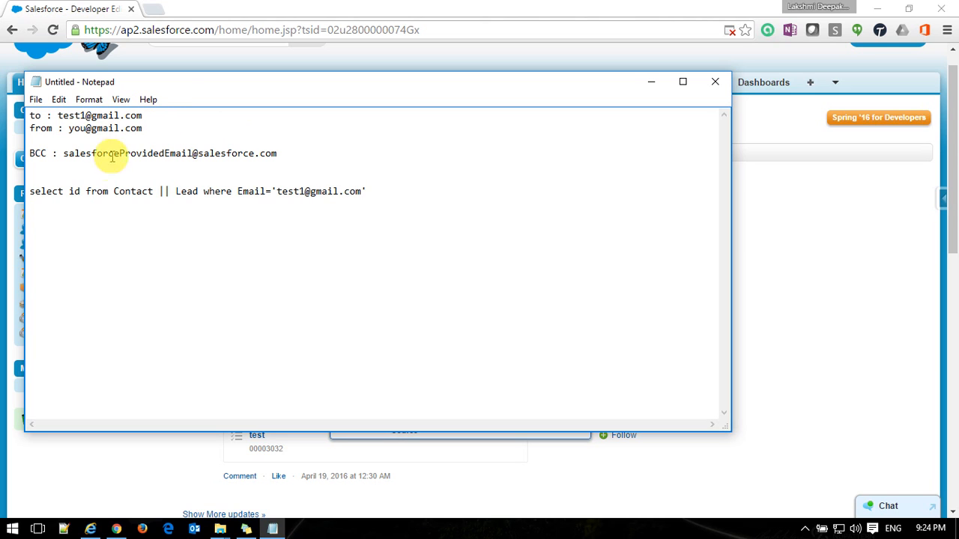
{"action": "double_click", "coordinate": [72, 190]}
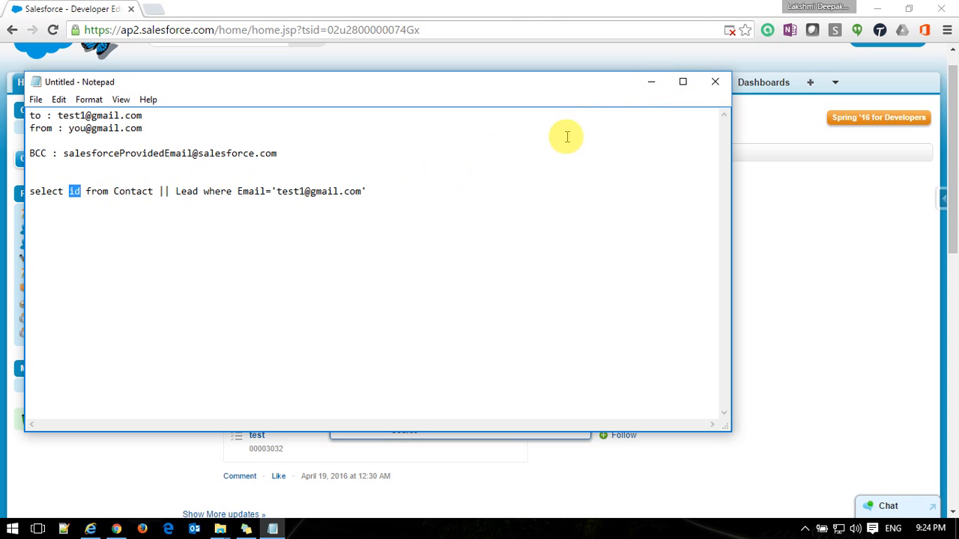
Minimize Notepad and find Email to Salesforce via Setup Quick Find 'email'.
{"action": "left_click", "coordinate": [653, 84]}
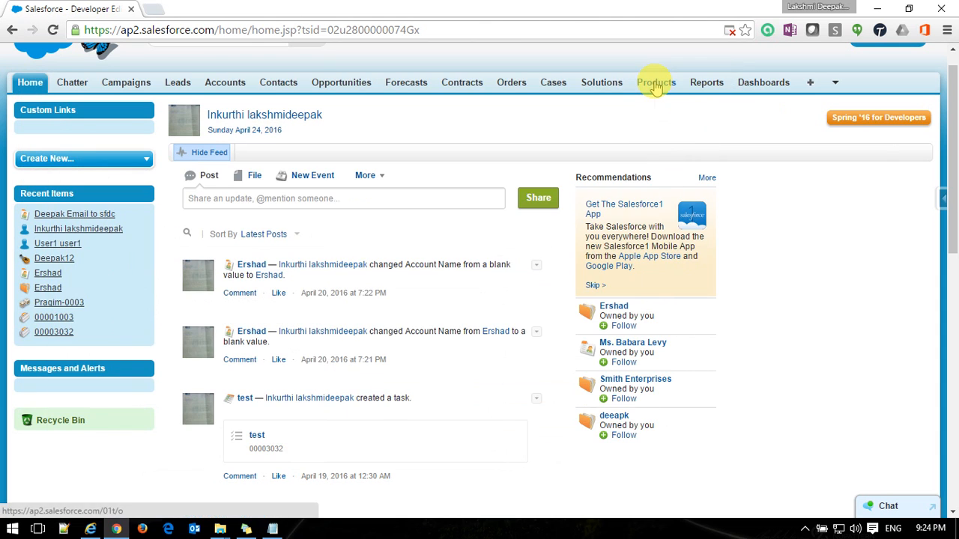
{"action": "scroll", "coordinate": [809, 201], "scroll_direction": "up", "scroll_amount": 1}
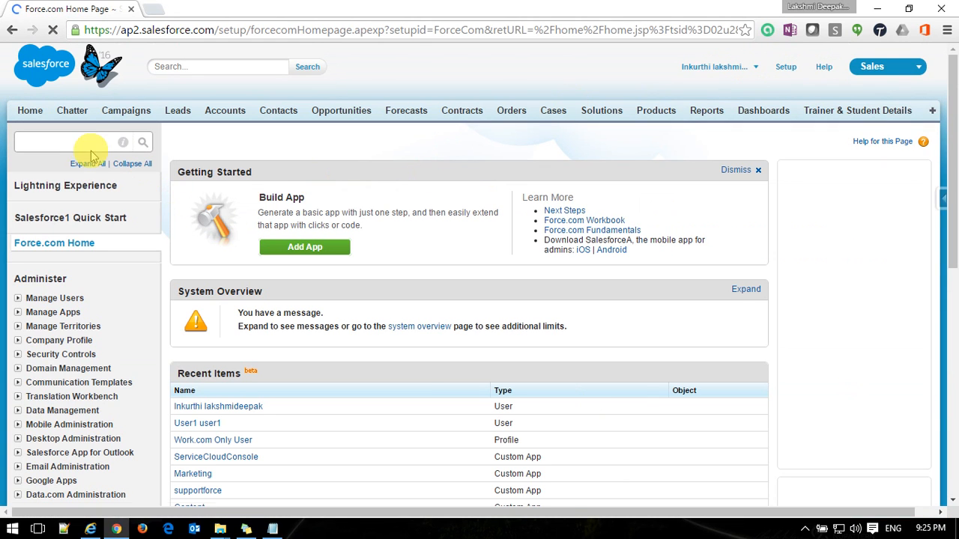
{"action": "left_click", "coordinate": [84, 143]}
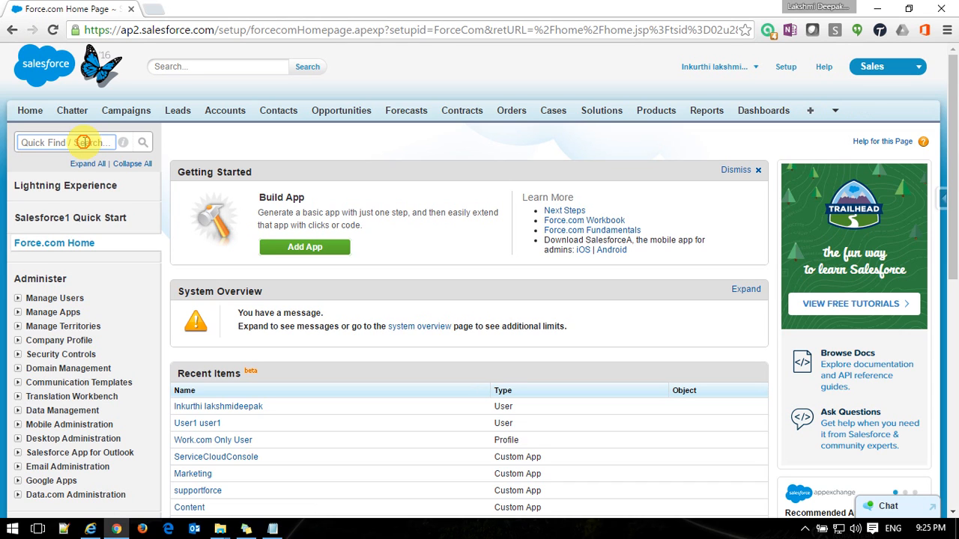
{"action": "left_click", "coordinate": [84, 143]}
{"action": "type", "text": "email"}
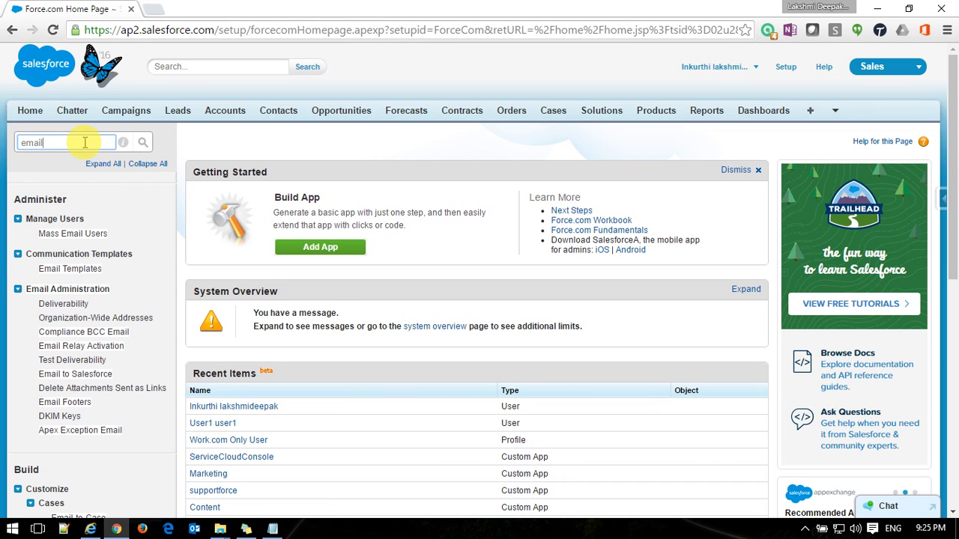
{"action": "left_click", "coordinate": [78, 376]}
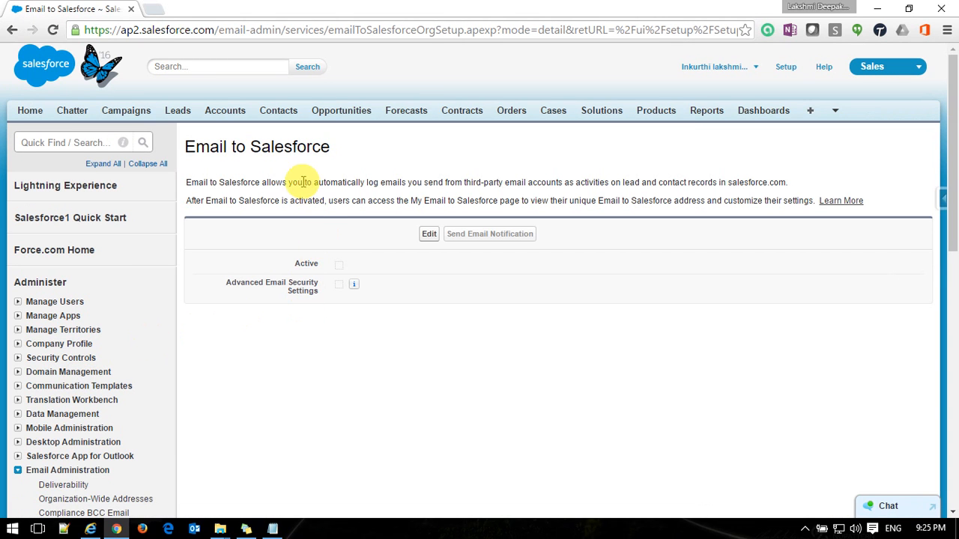
Turn on Active and Advanced Email Security Settings, save, and skip user notification.
{"action": "left_click", "coordinate": [429, 235]}
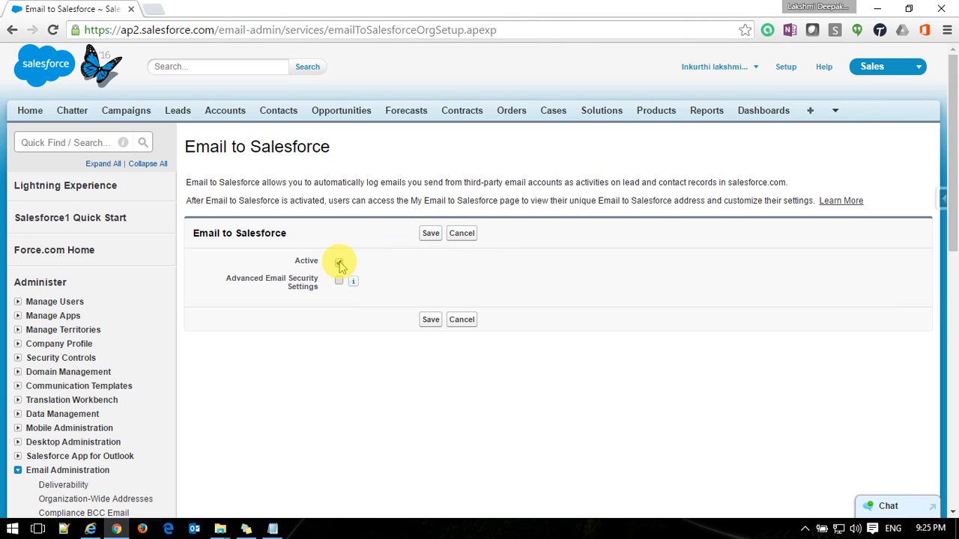
{"action": "left_click", "coordinate": [339, 281]}
{"action": "left_click", "coordinate": [429, 319]}
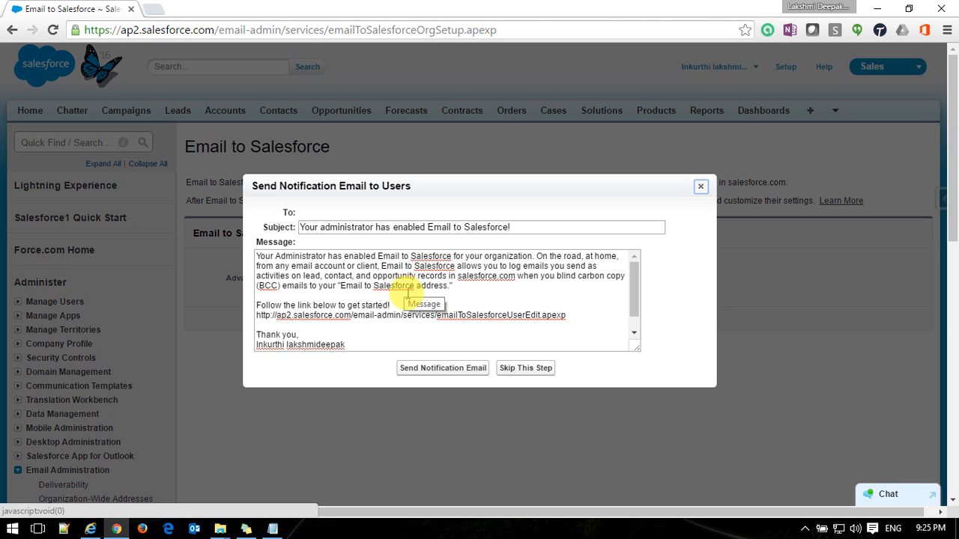
{"action": "left_click", "coordinate": [526, 369]}
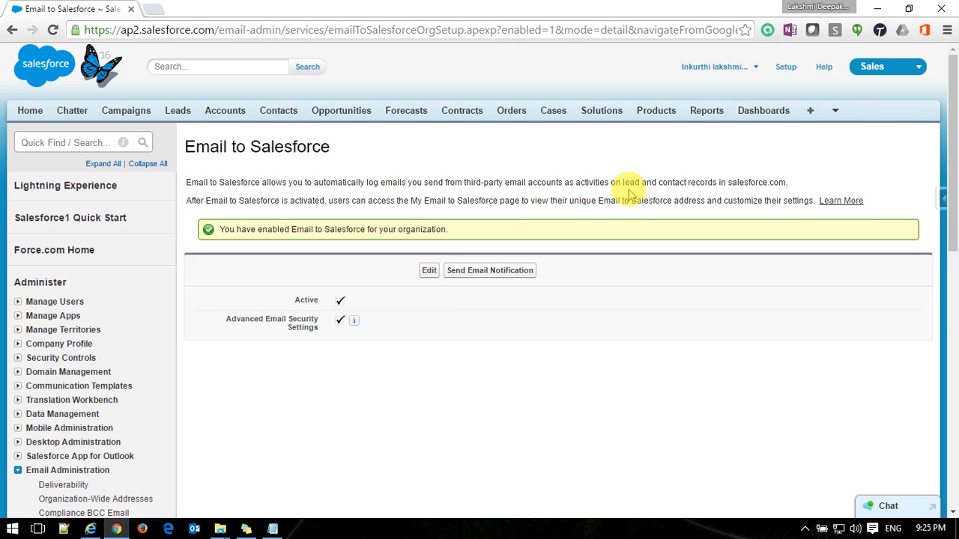
Open My Email to Salesforce under My Settings > Email.
{"action": "left_click", "coordinate": [749, 69]}
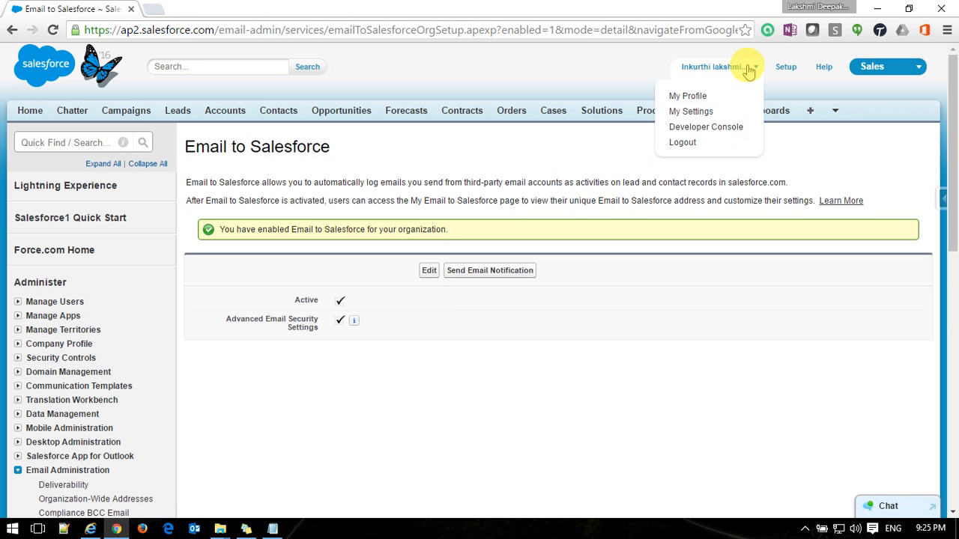
{"action": "left_click", "coordinate": [696, 118]}
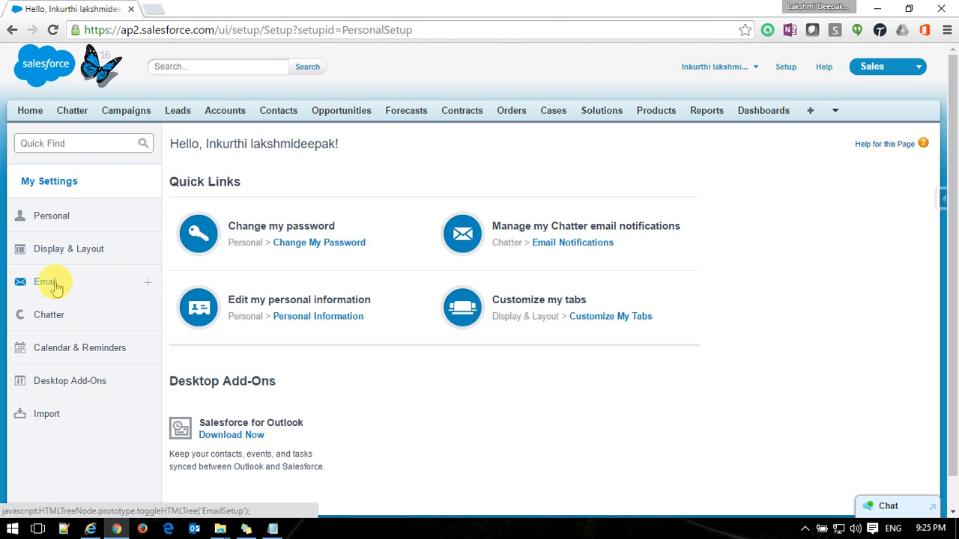
{"action": "left_click", "coordinate": [45, 282]}
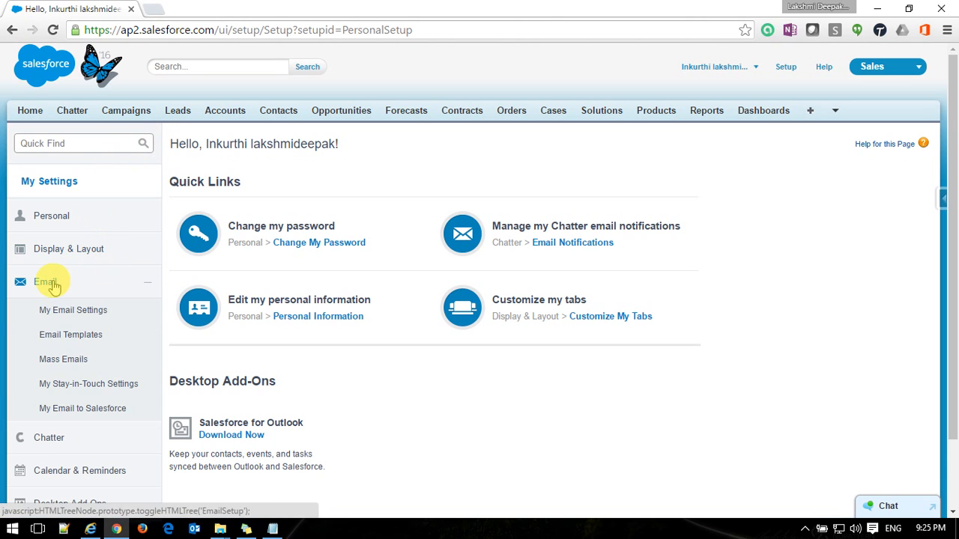
{"action": "left_click", "coordinate": [89, 414]}
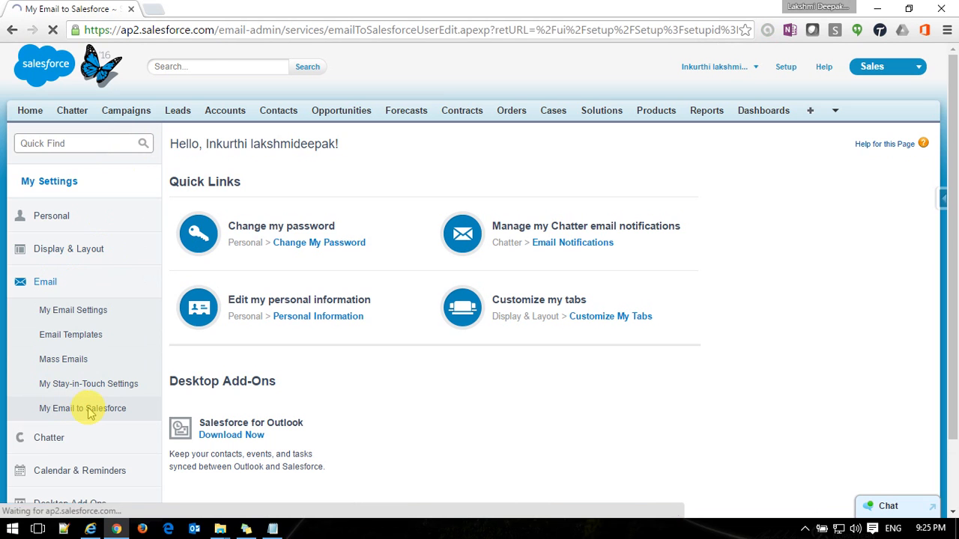
Copy the generated Email to Salesforce address and paste it below the query in Notepad.
{"action": "left_click_drag", "start_coordinate": [720, 270], "coordinate": [335, 261]}
{"action": "key", "text": "ctrl+c"}
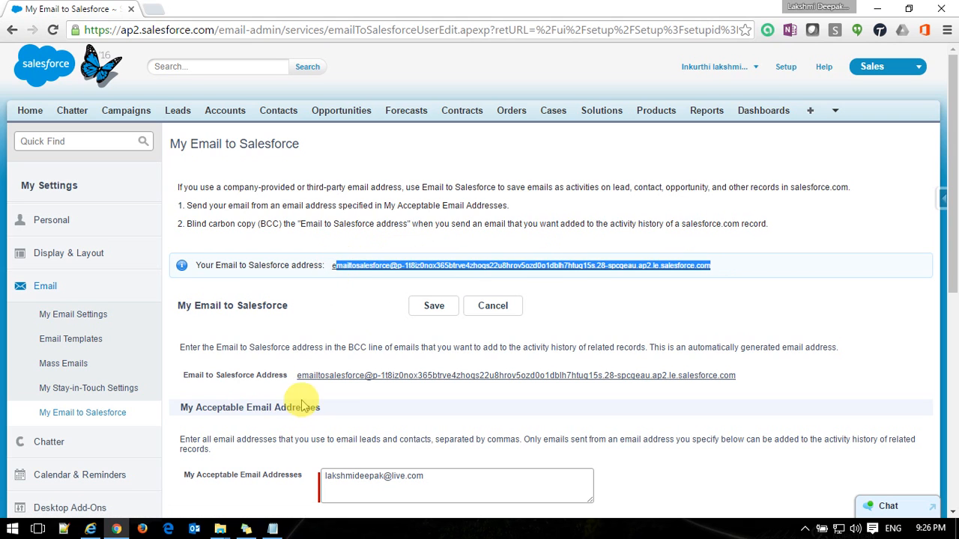
{"action": "left_click_drag", "start_coordinate": [295, 377], "coordinate": [761, 376]}
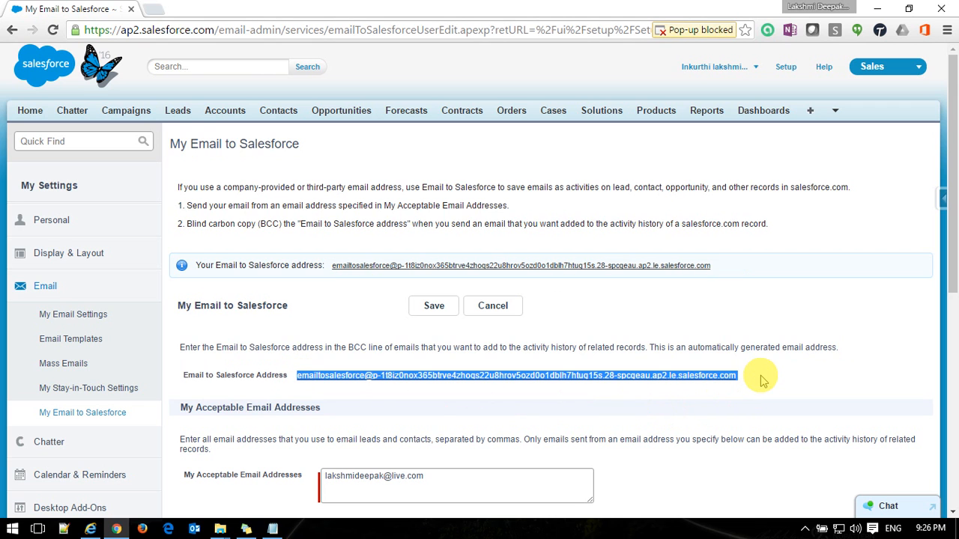
{"action": "left_click", "coordinate": [273, 529]}
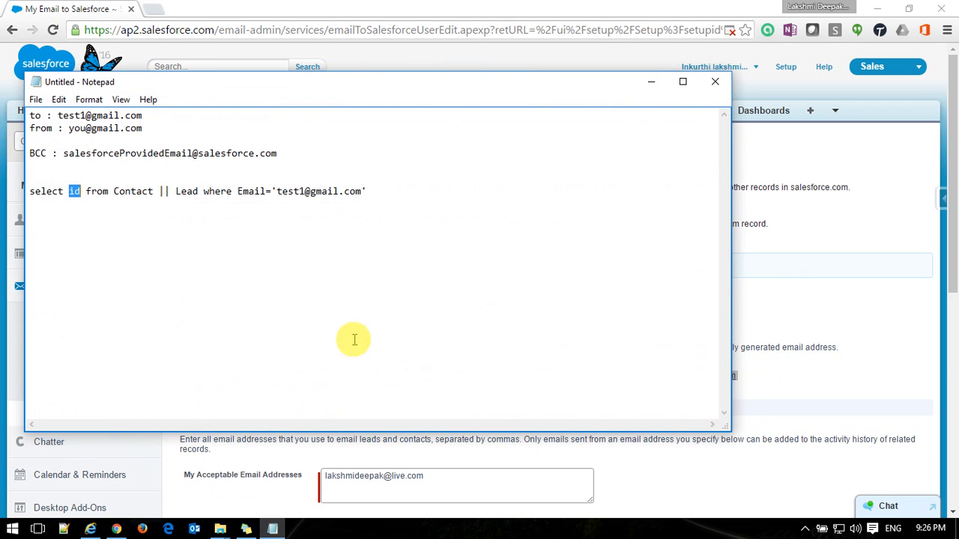
{"action": "left_click", "coordinate": [396, 192]}
{"action": "key", "text": "Return"}
{"action": "key", "text": "Return"}
{"action": "key", "text": "Return"}
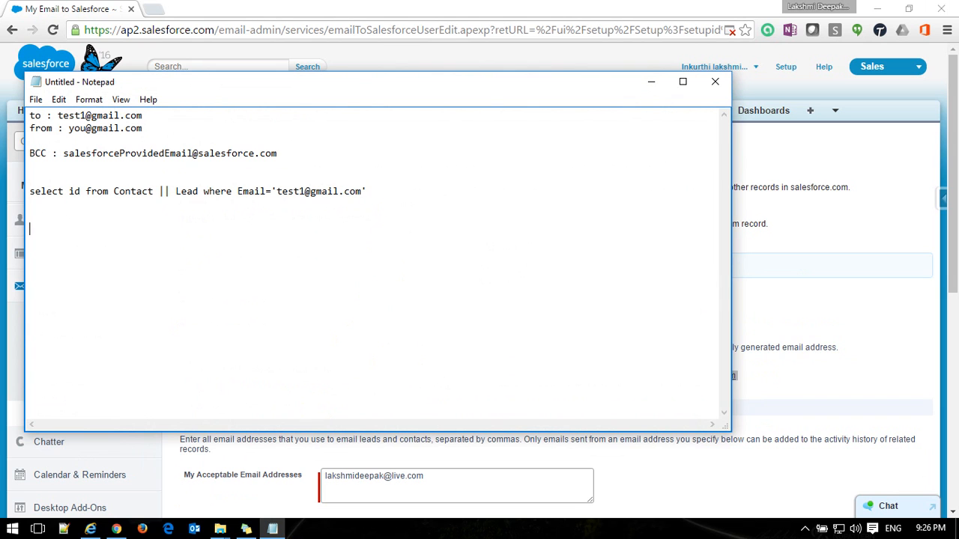
{"action": "key", "text": "ctrl+v"}
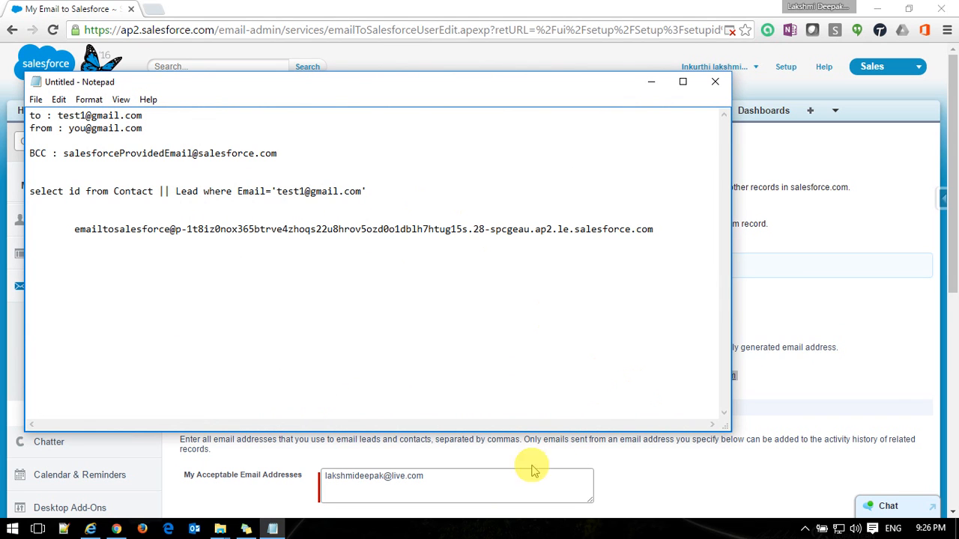
{"action": "left_click", "coordinate": [460, 475]}
Leave Opportunities unchecked with Leads and Contacts checked, and save the My Email to Salesforce settings.
{"action": "scroll", "coordinate": [955, 258], "scroll_direction": "down", "scroll_amount": 2}
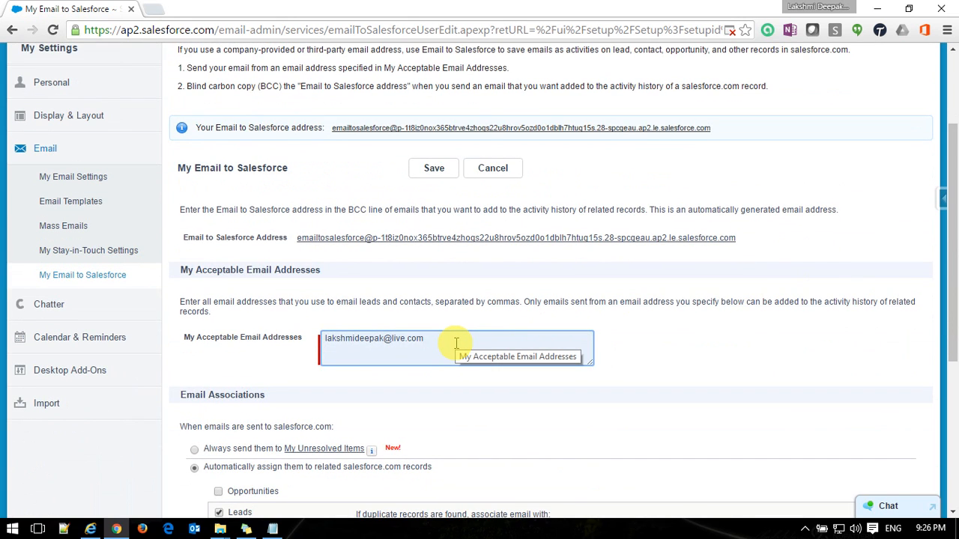
{"action": "scroll", "coordinate": [456, 343], "scroll_direction": "down", "scroll_amount": 2}
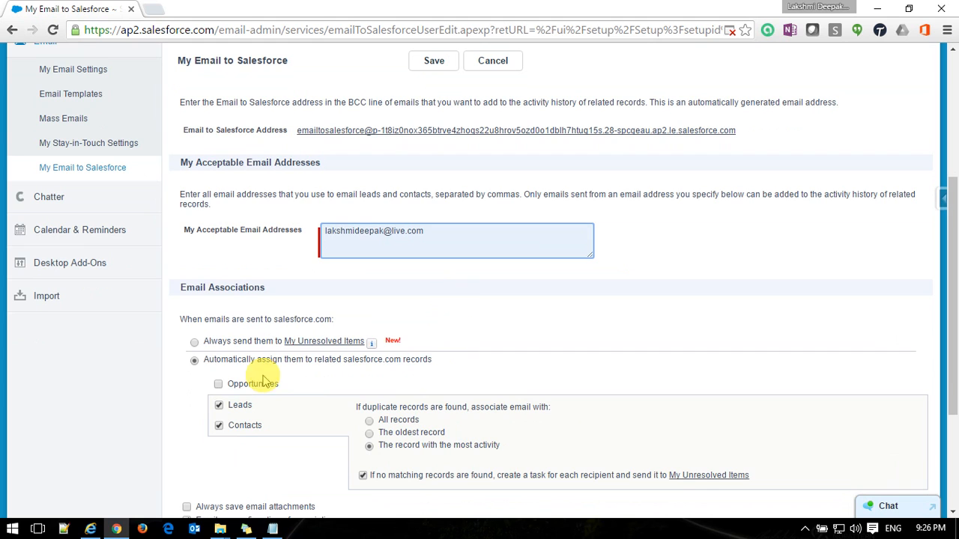
{"action": "left_click", "coordinate": [219, 386]}
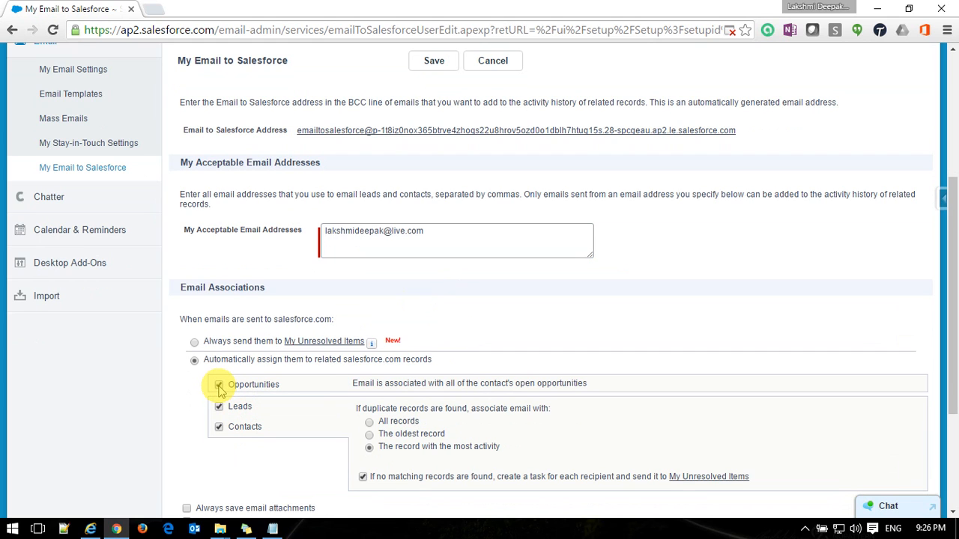
{"action": "left_click", "coordinate": [219, 386]}
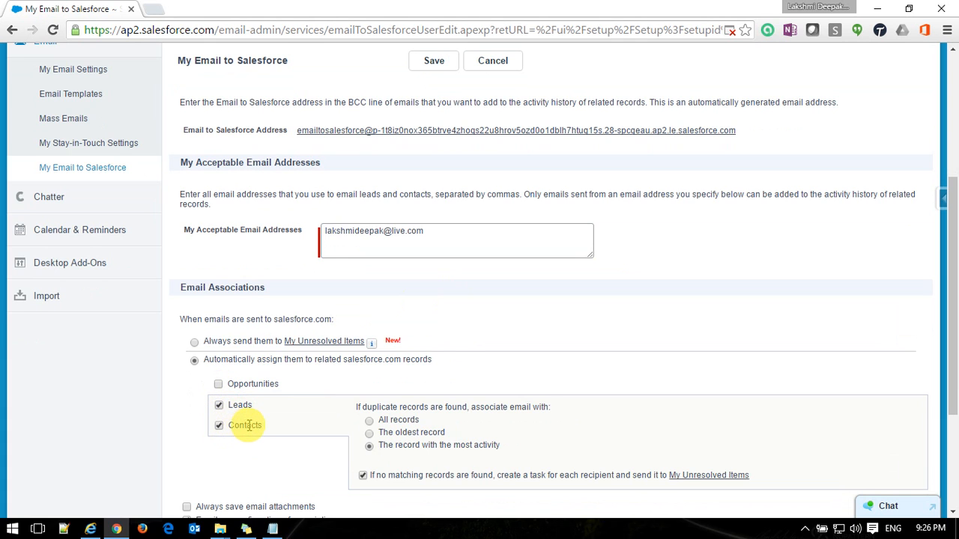
{"action": "scroll", "coordinate": [251, 425], "scroll_direction": "down", "scroll_amount": 1}
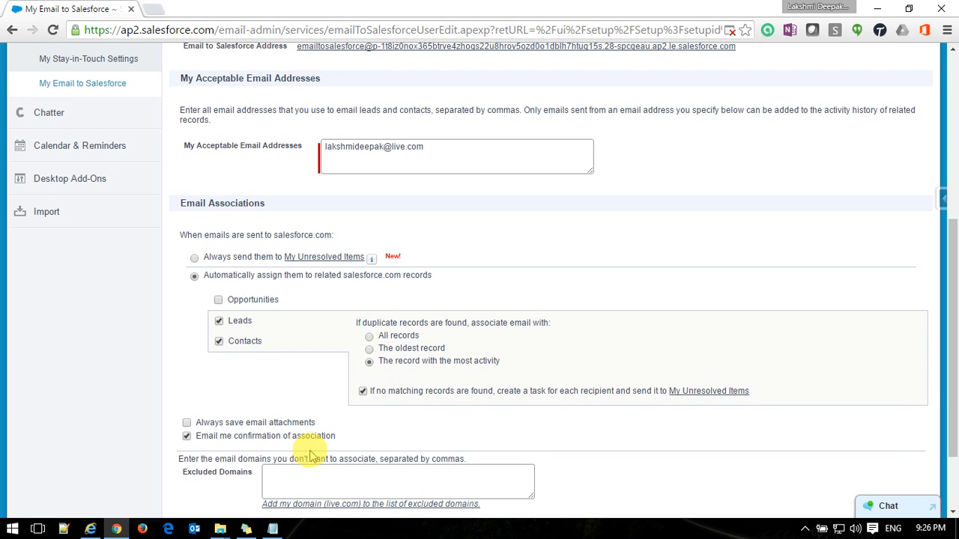
{"action": "scroll", "coordinate": [309, 456], "scroll_direction": "down", "scroll_amount": 3}
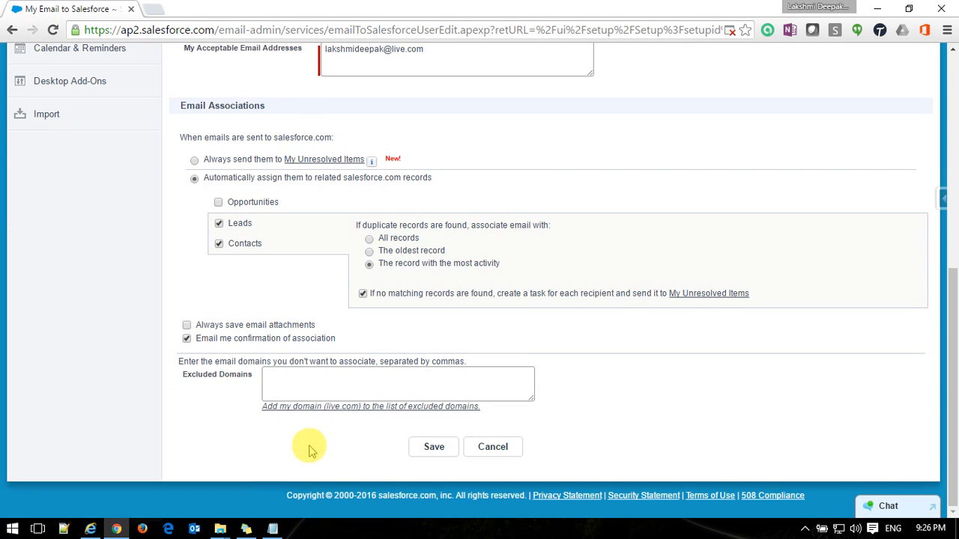
{"action": "left_click", "coordinate": [275, 382]}
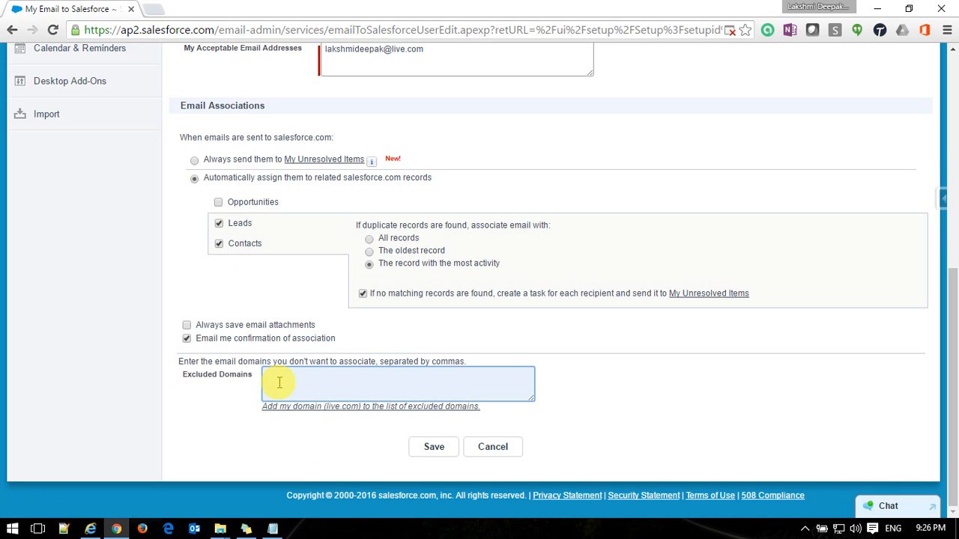
{"action": "left_click", "coordinate": [436, 449]}
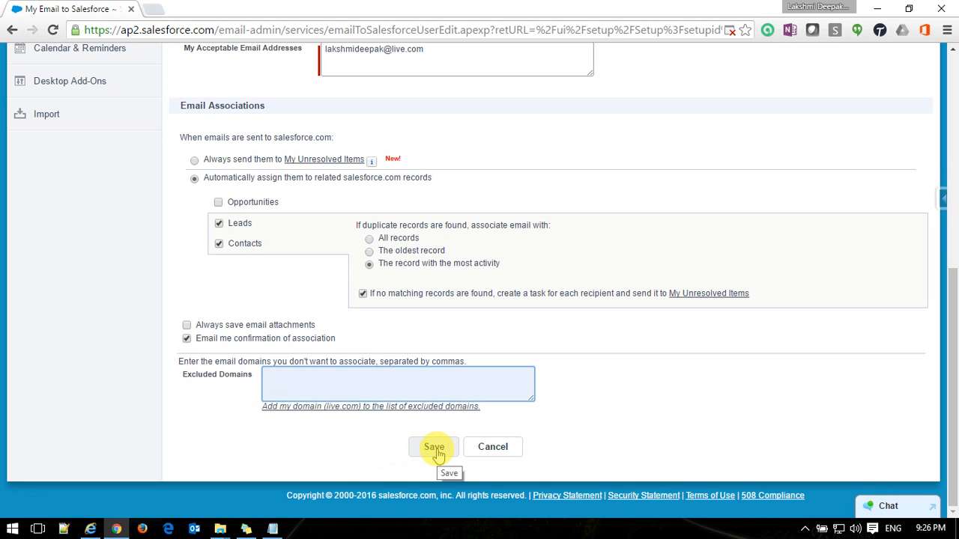
{"action": "left_click", "coordinate": [436, 449]}
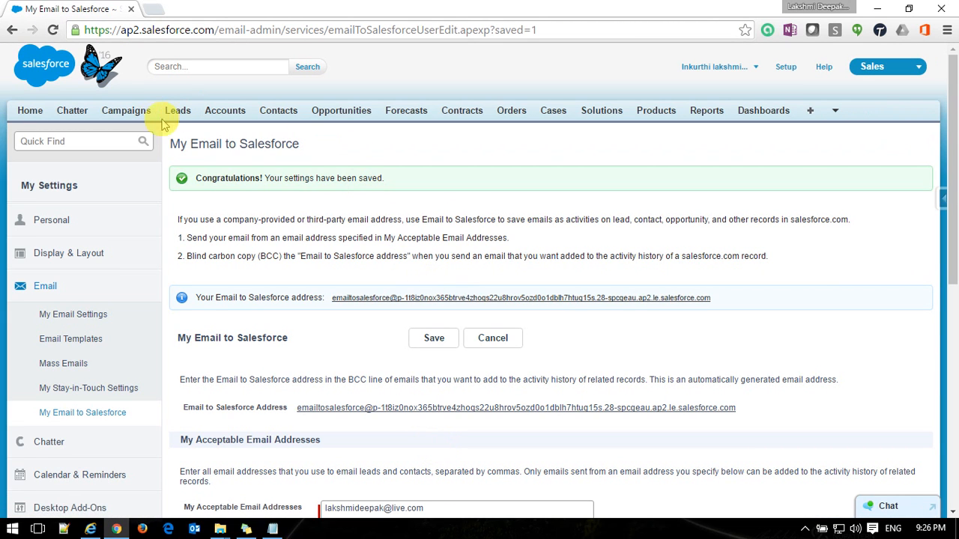
Start a new contact with last name 'email to salesforc', a sample e-mail address and phone number.
{"action": "left_click", "coordinate": [284, 114]}
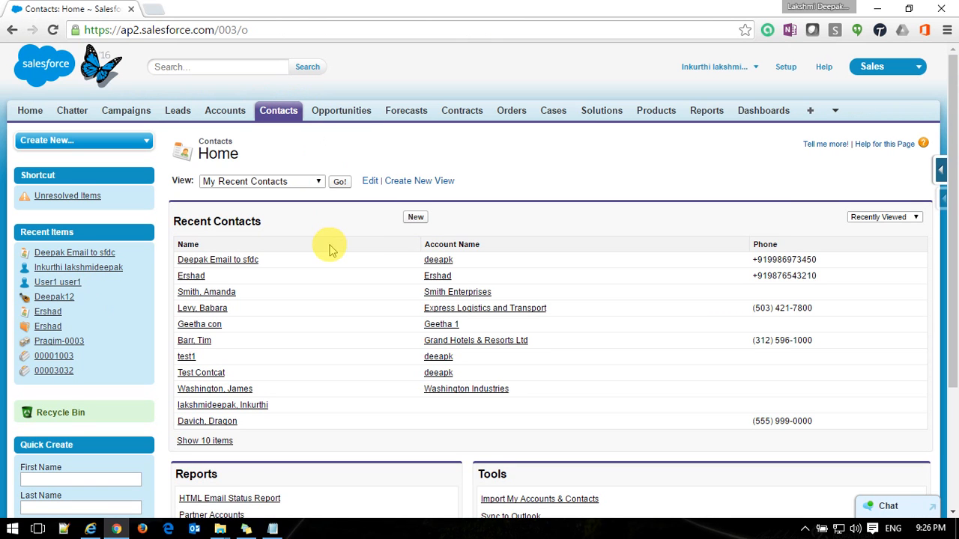
{"action": "left_click", "coordinate": [416, 218]}
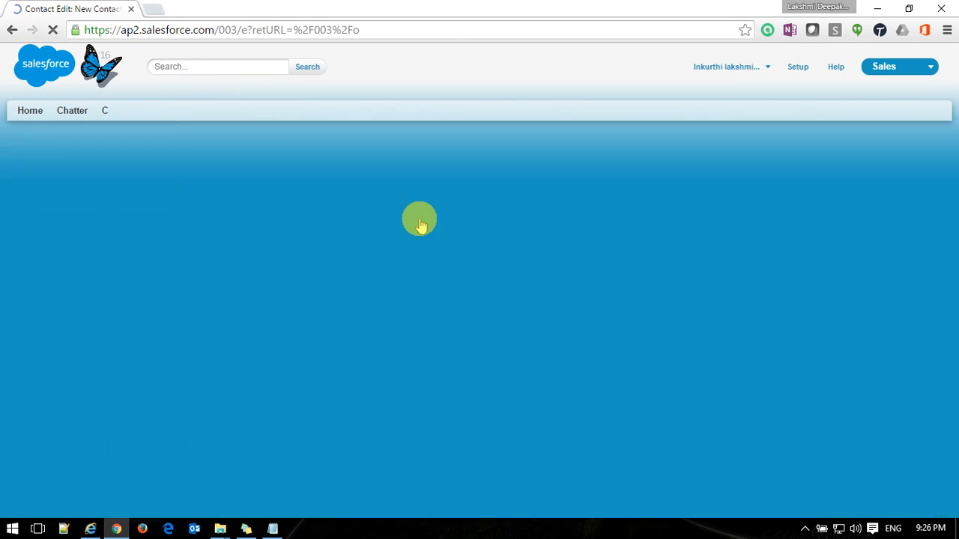
{"action": "left_click", "coordinate": [367, 278]}
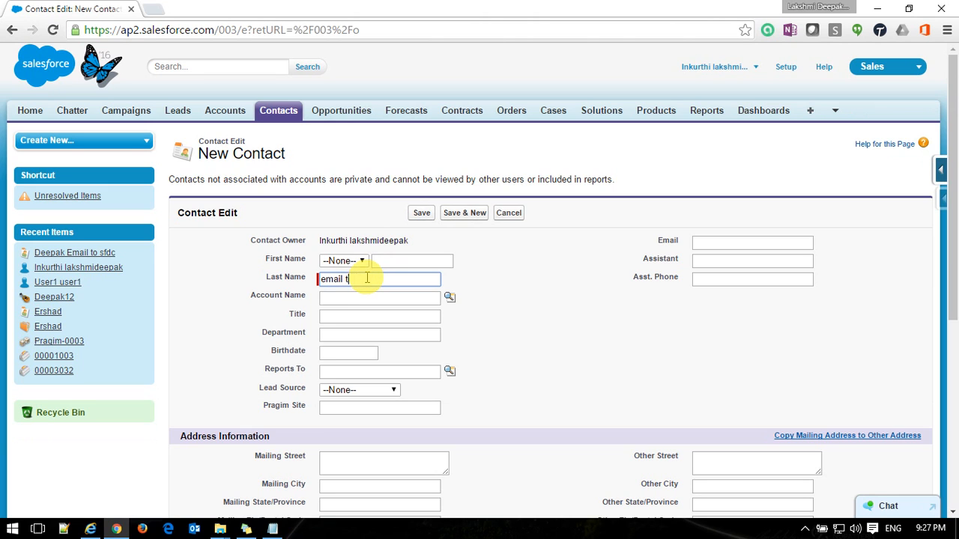
{"action": "type", "text": "email to salesforce Outbox"}
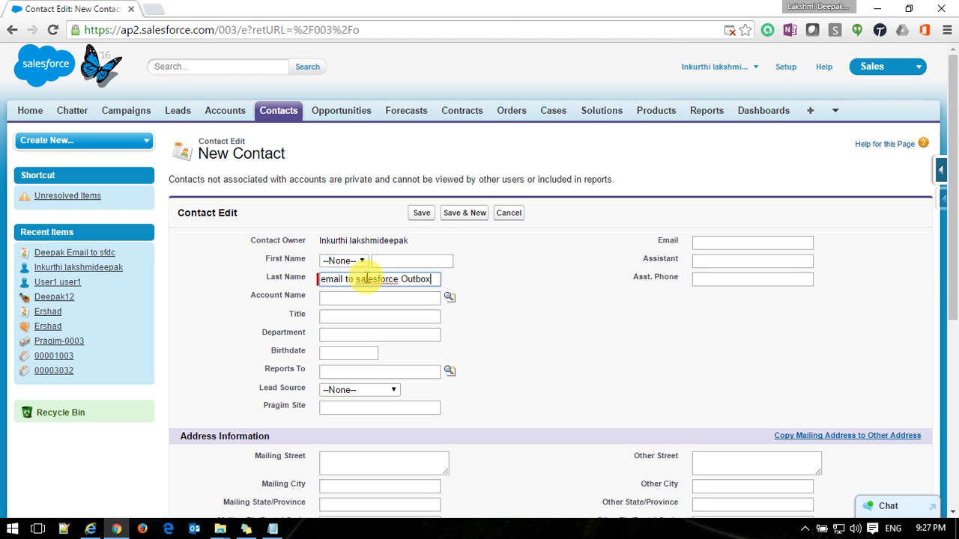
{"action": "left_click", "coordinate": [732, 247]}
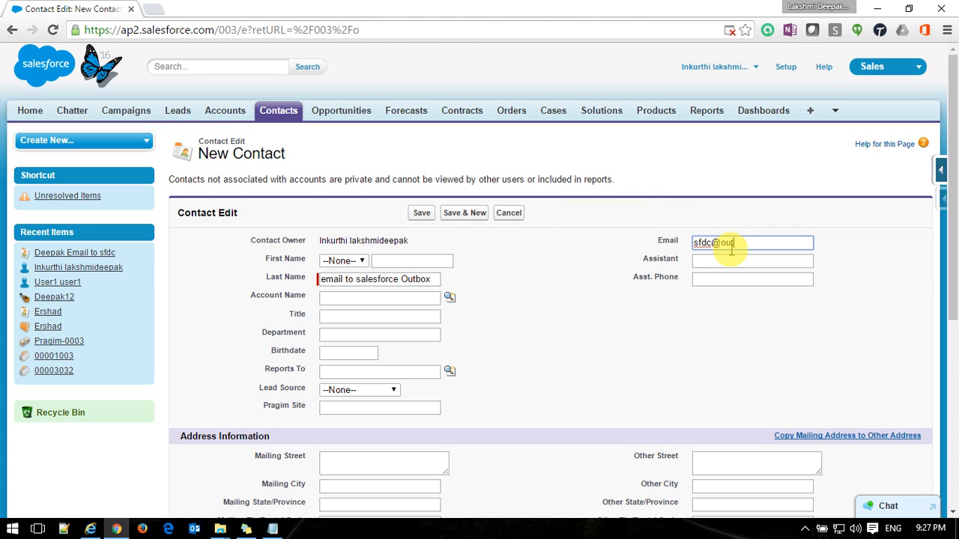
{"action": "scroll", "coordinate": [373, 428], "scroll_direction": "down", "scroll_amount": 2}
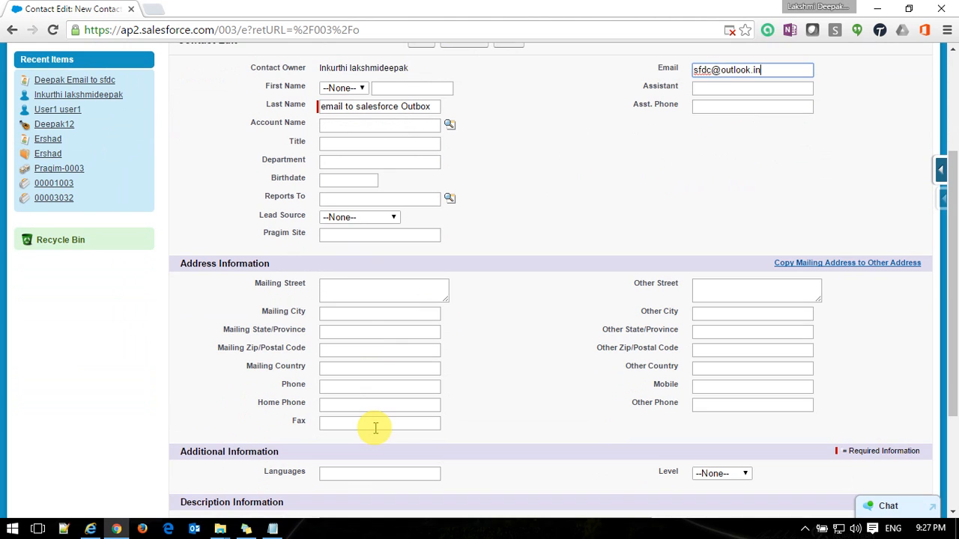
{"action": "scroll", "coordinate": [376, 429], "scroll_direction": "down", "scroll_amount": 1}
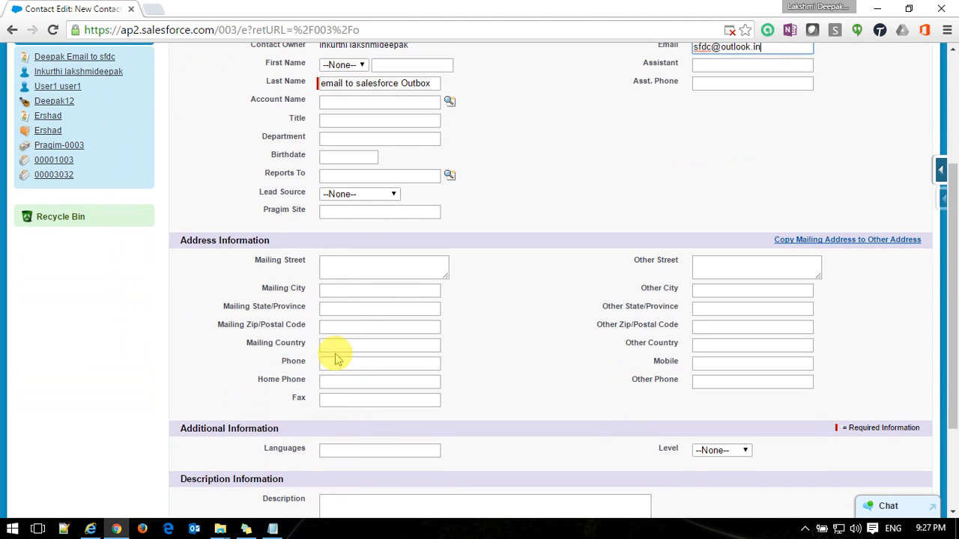
{"action": "left_click", "coordinate": [336, 361]}
{"action": "type", "text": "+9"}
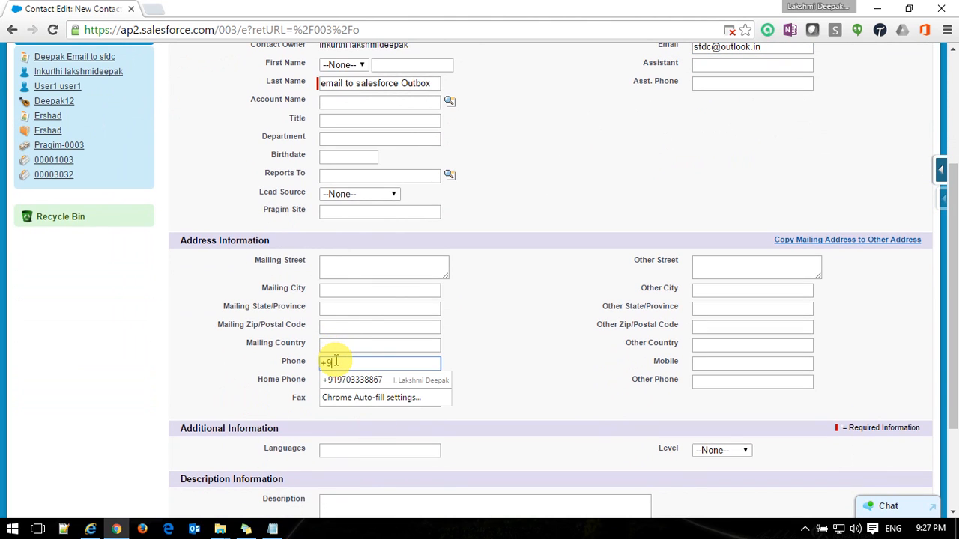
{"action": "type", "text": "1987"}
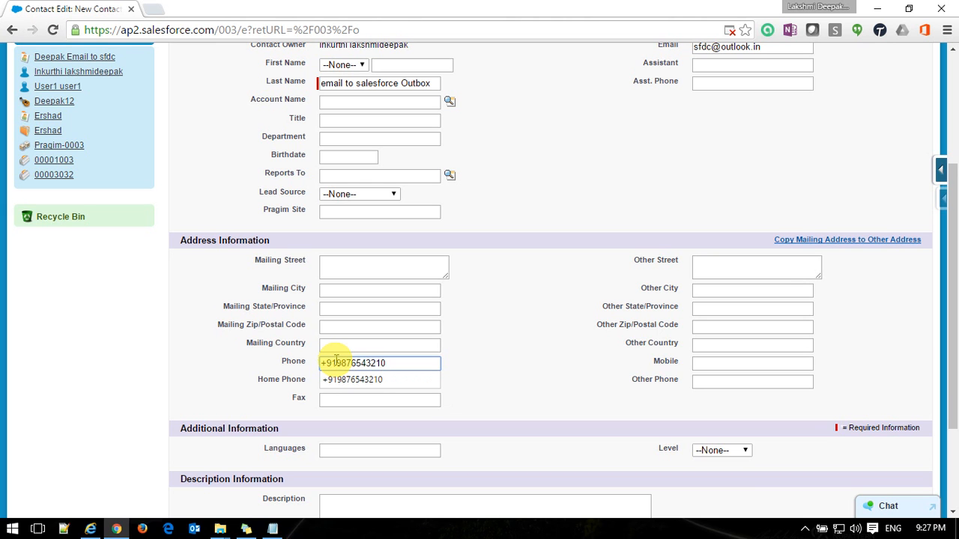
{"action": "type", "text": "6543210"}
Save the contact under account Deepak and scroll to its empty Activity History.
{"action": "scroll", "coordinate": [336, 362], "scroll_direction": "up", "scroll_amount": 3}
{"action": "left_click", "coordinate": [421, 153]}
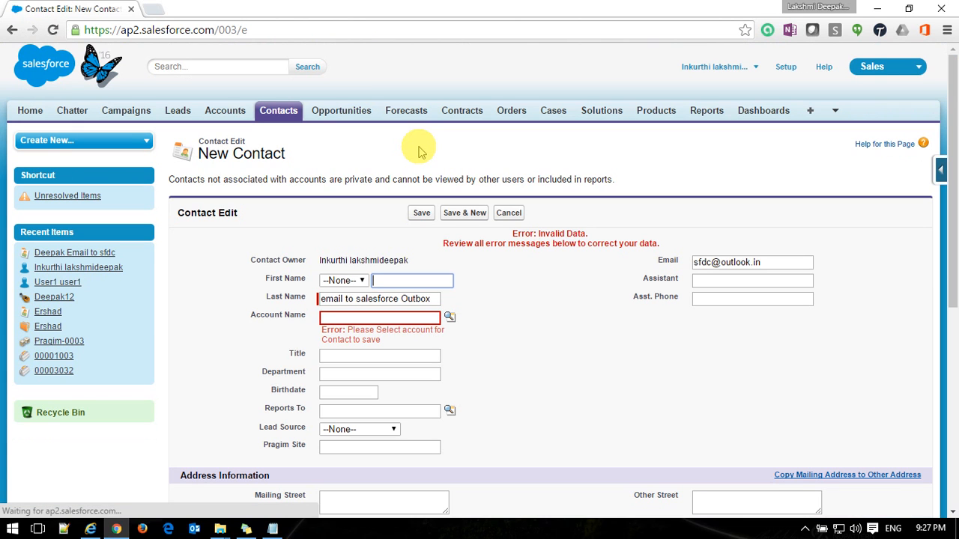
{"action": "left_click", "coordinate": [451, 321]}
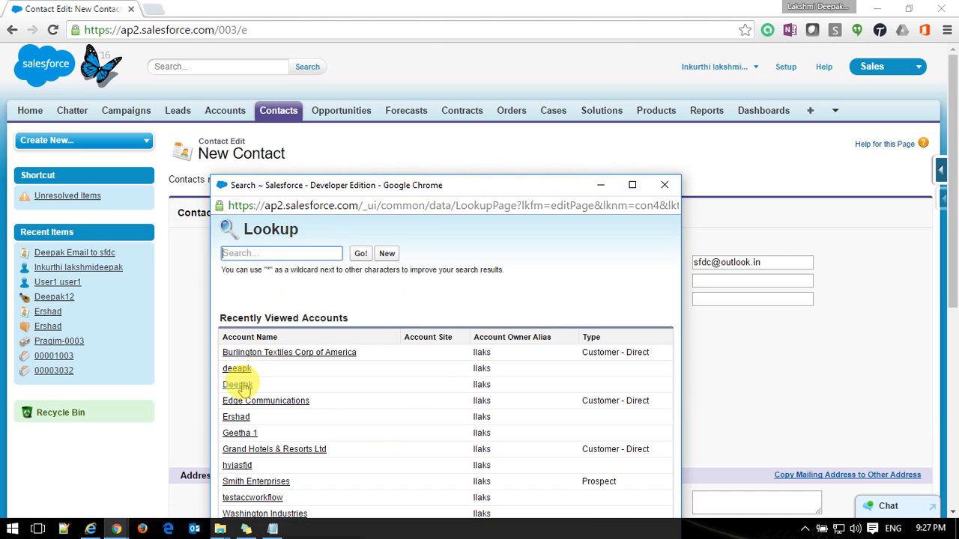
{"action": "left_click", "coordinate": [238, 384]}
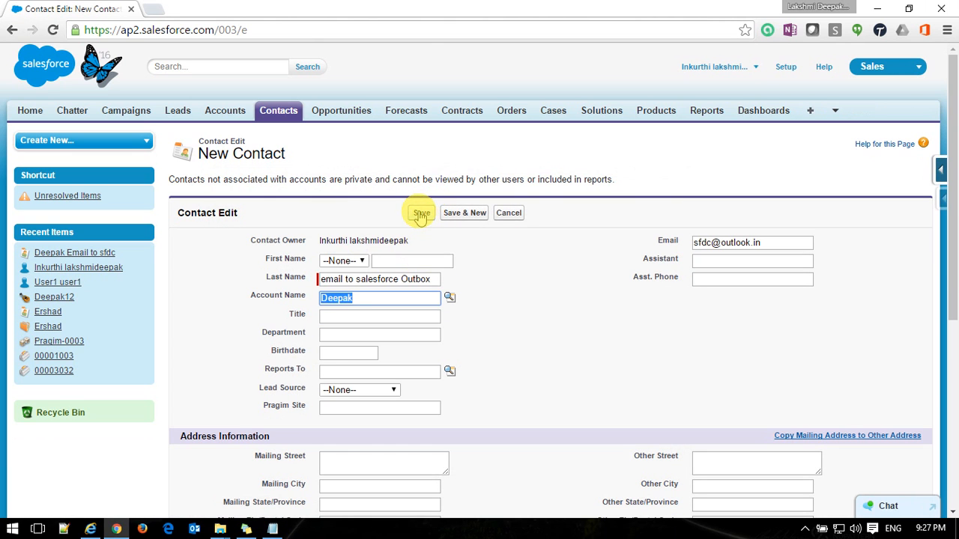
{"action": "left_click", "coordinate": [421, 215]}
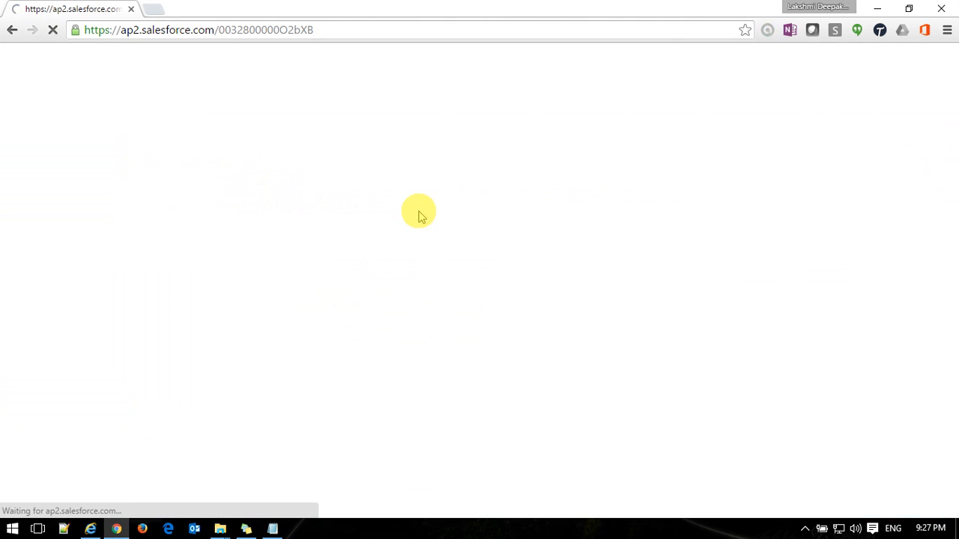
{"action": "scroll", "coordinate": [420, 216], "scroll_direction": "down", "scroll_amount": 5}
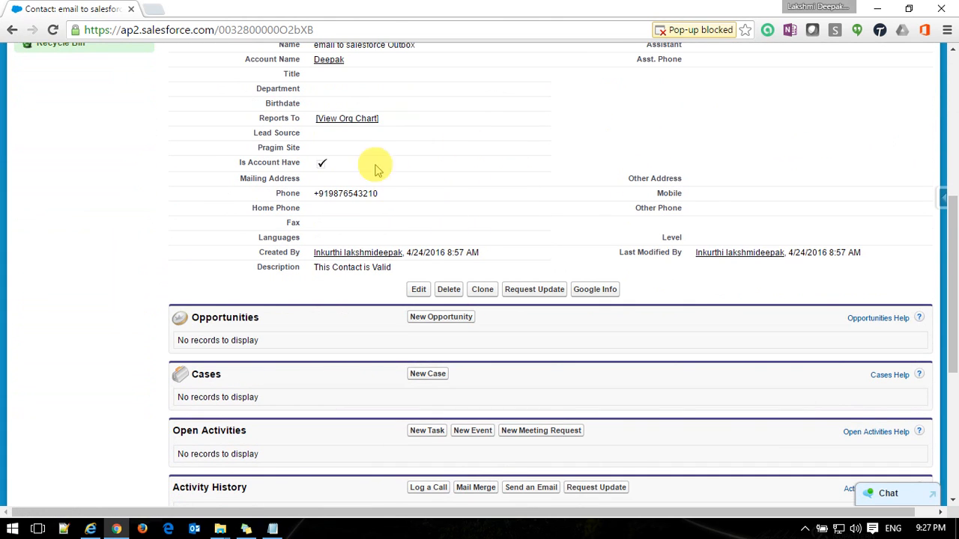
{"action": "scroll", "coordinate": [384, 408], "scroll_direction": "down", "scroll_amount": 4}
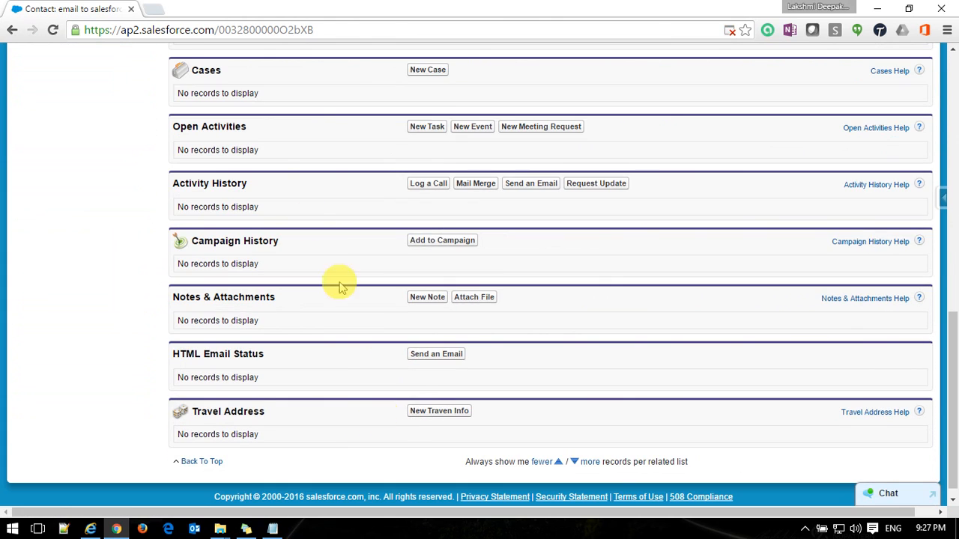
In Outlook.com, compose a new message to the contact's sample address and add a Bcc line.
{"action": "left_click", "coordinate": [154, 9]}
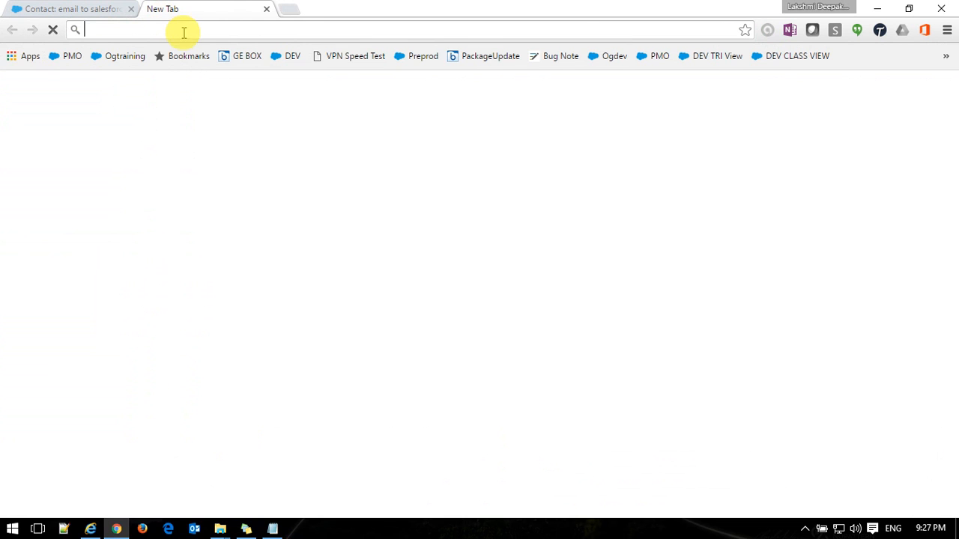
{"action": "type", "text": "live.com"}
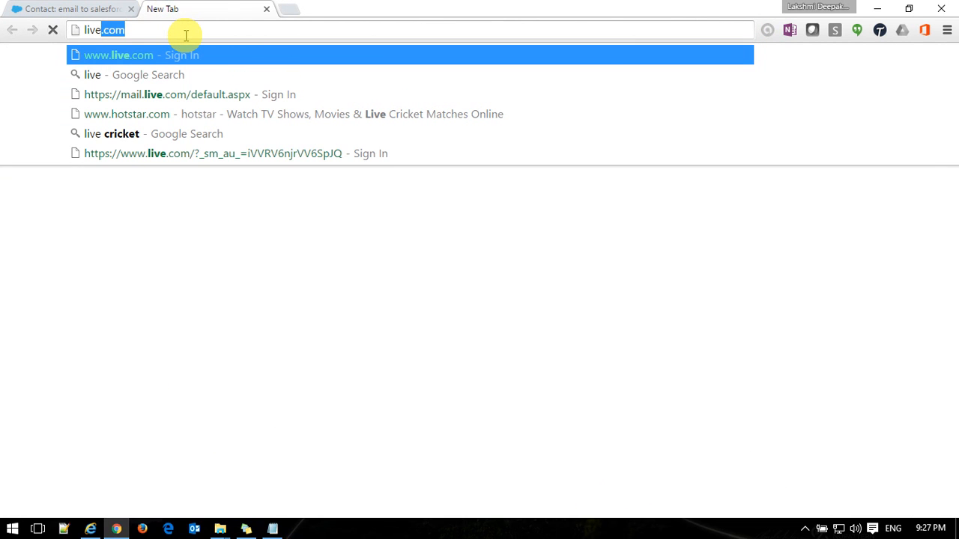
{"action": "key", "text": "Return"}
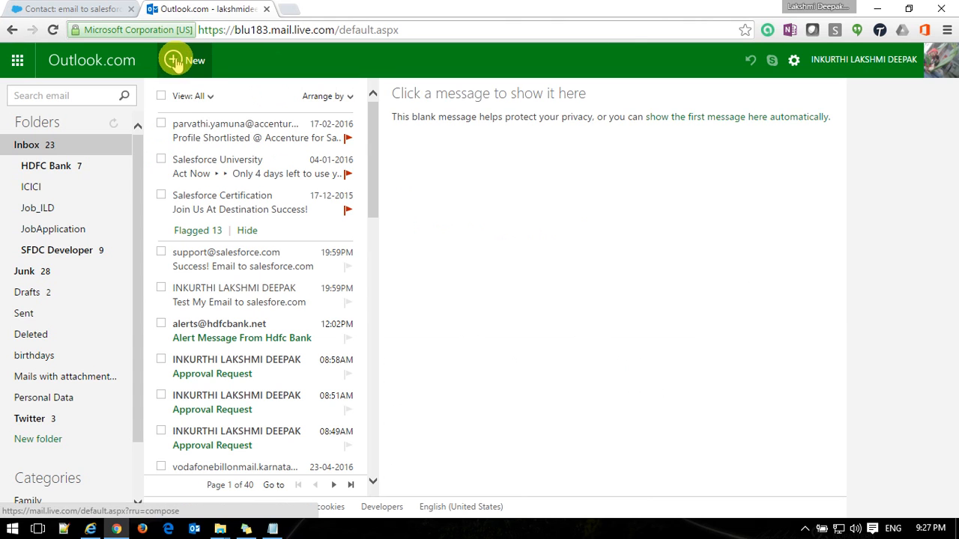
{"action": "left_click", "coordinate": [173, 61]}
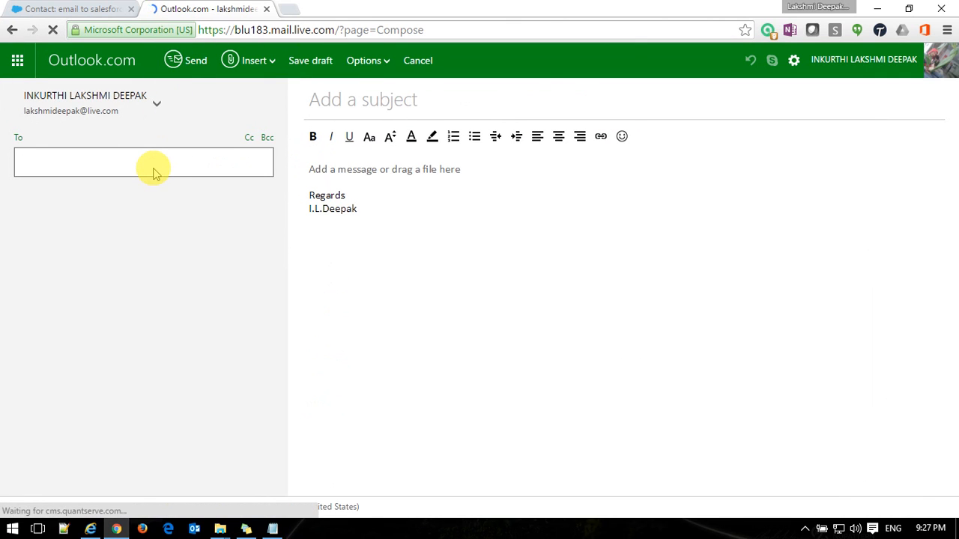
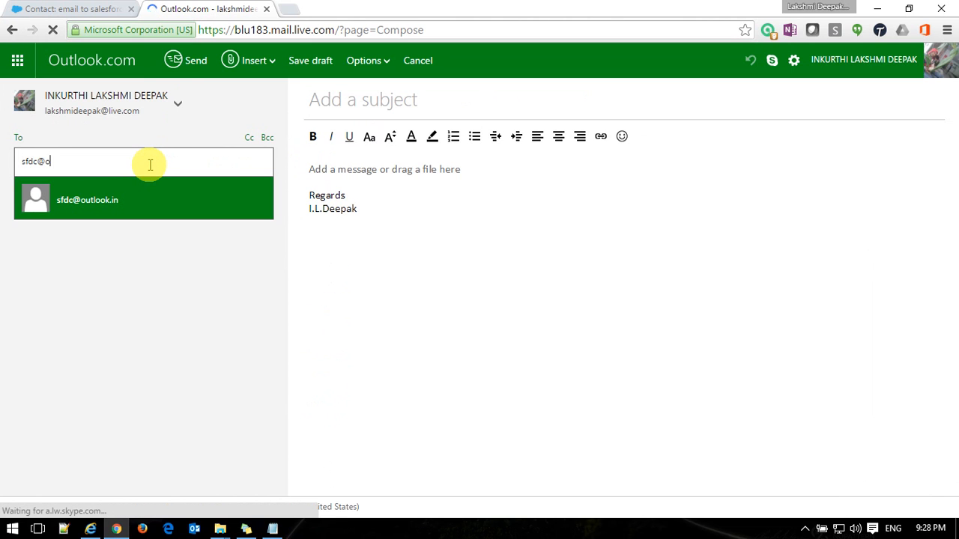
{"action": "left_click", "coordinate": [101, 200]}
{"action": "left_click", "coordinate": [268, 142]}
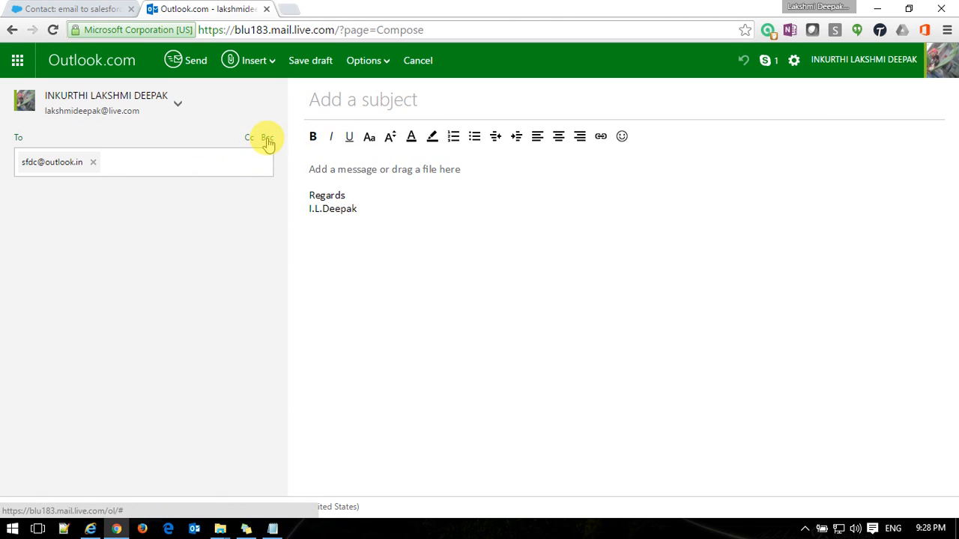
Copy the Email to Salesforce address from the Notepad notes.
{"action": "left_click", "coordinate": [274, 531]}
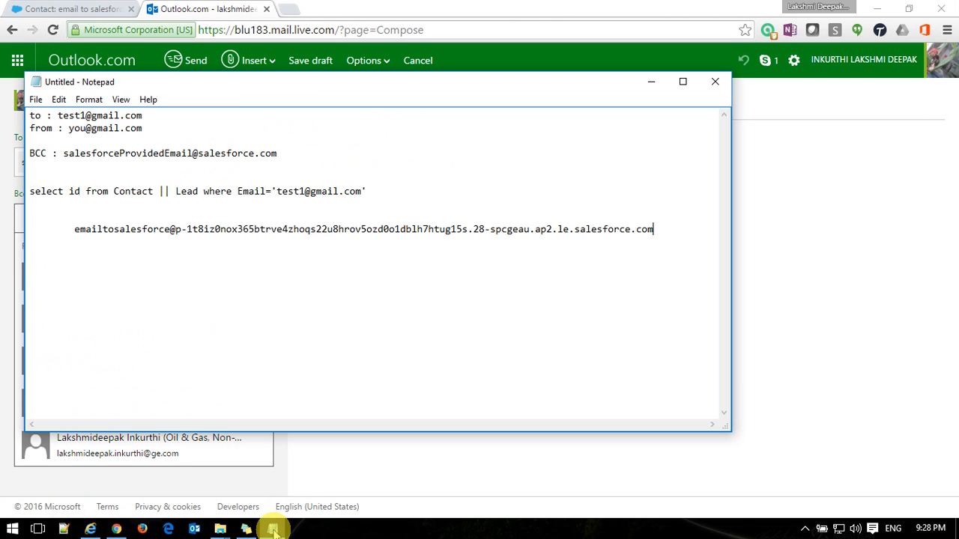
{"action": "left_click_drag", "start_coordinate": [74, 231], "coordinate": [666, 242]}
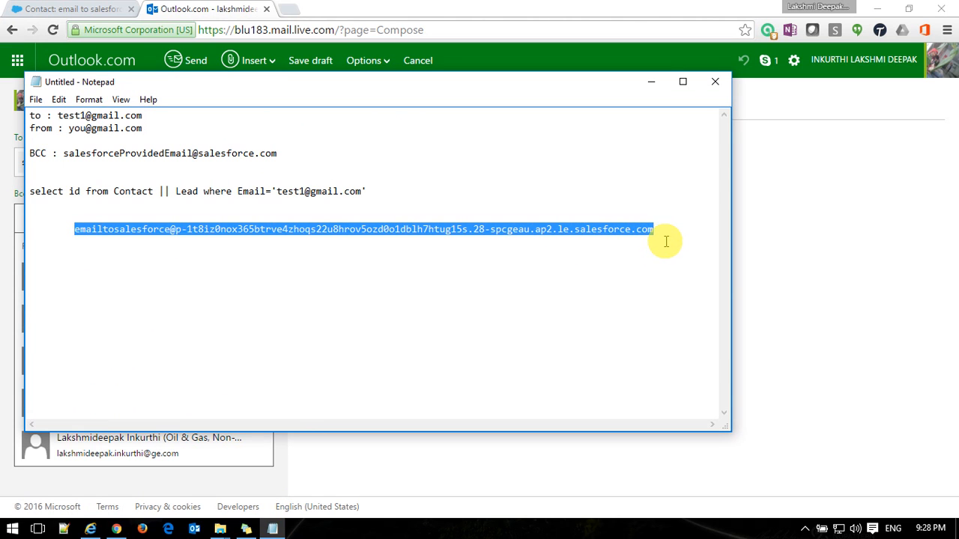
{"action": "left_click", "coordinate": [651, 83]}
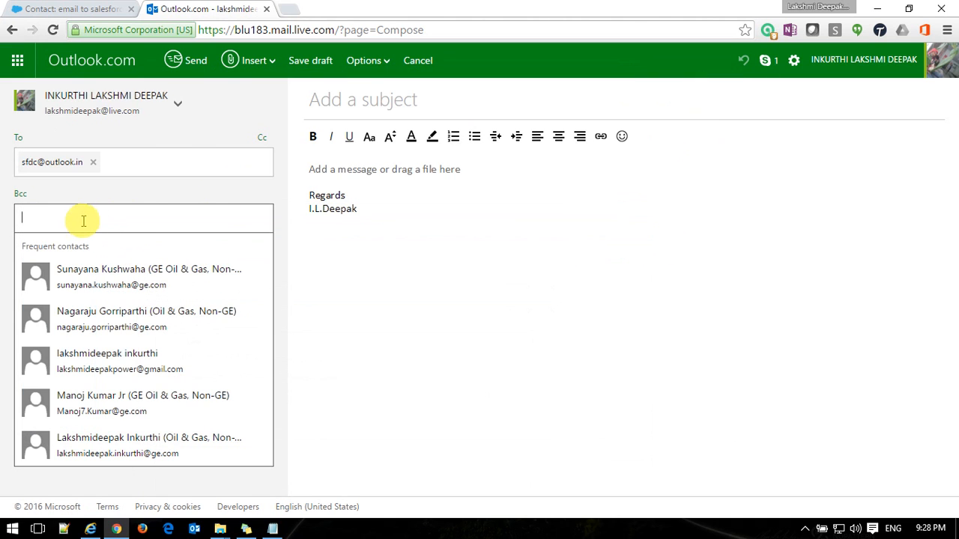
Paste the Bcc address, add body 'Email to salesforce test' and subject 'Test Email to salesforce', then send.
{"action": "key", "text": "ctrl+v"}
{"action": "left_click", "coordinate": [365, 260]}
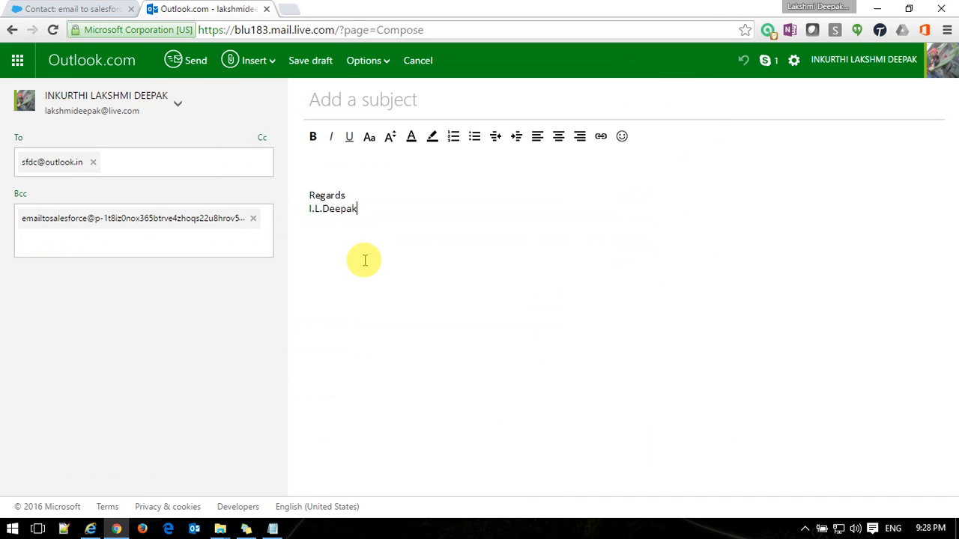
{"action": "left_click", "coordinate": [329, 175]}
{"action": "type", "text": "Email t"}
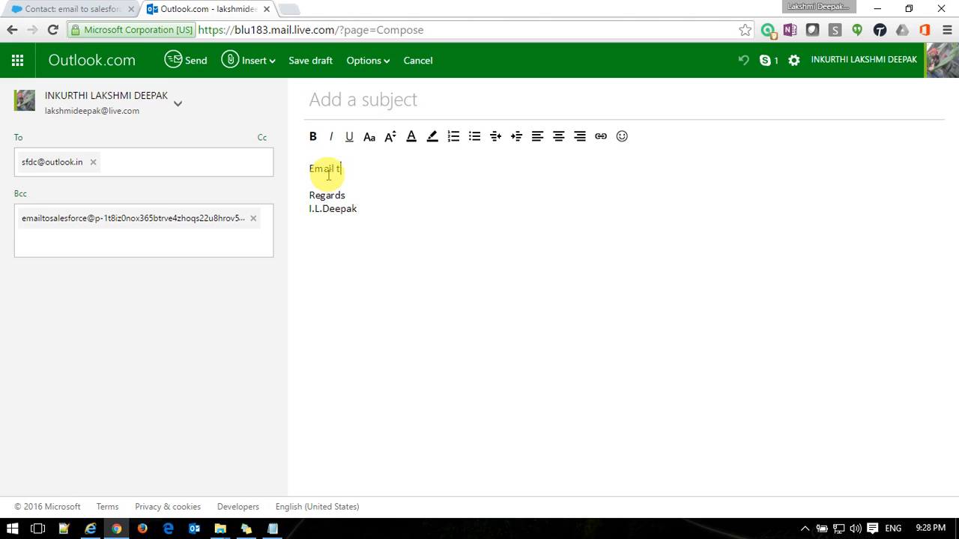
{"action": "type", "text": "o salesforce test"}
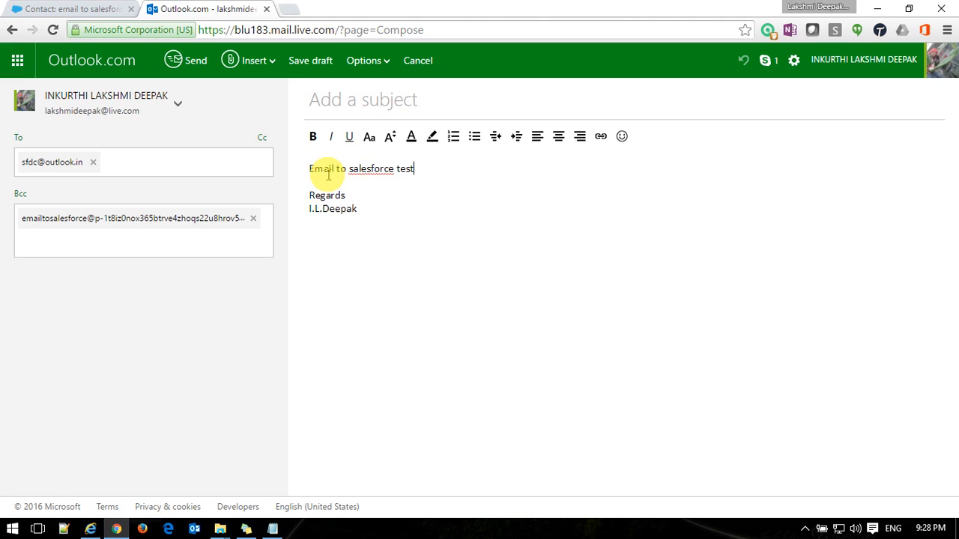
{"action": "left_click", "coordinate": [335, 102]}
{"action": "type", "text": "Test Email to salesforce"}
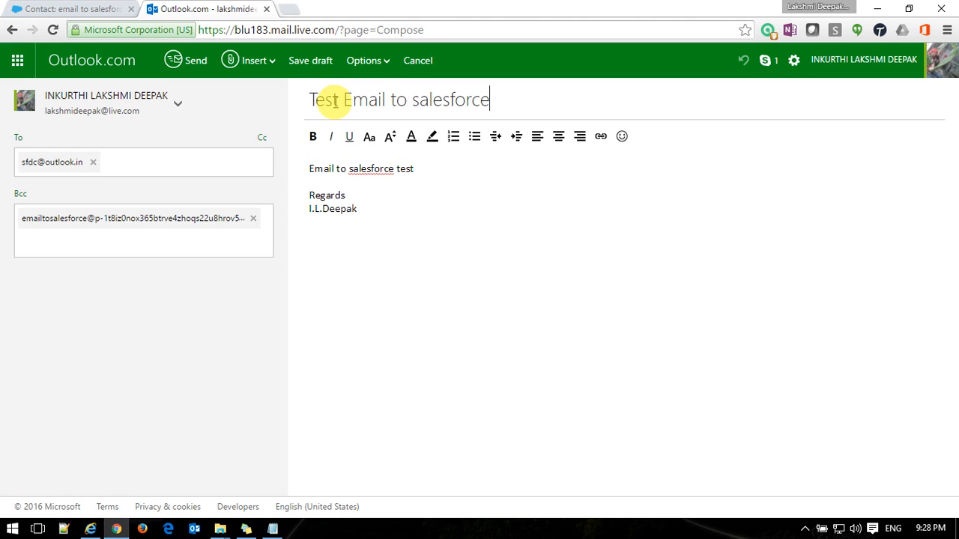
{"action": "left_click", "coordinate": [190, 63]}
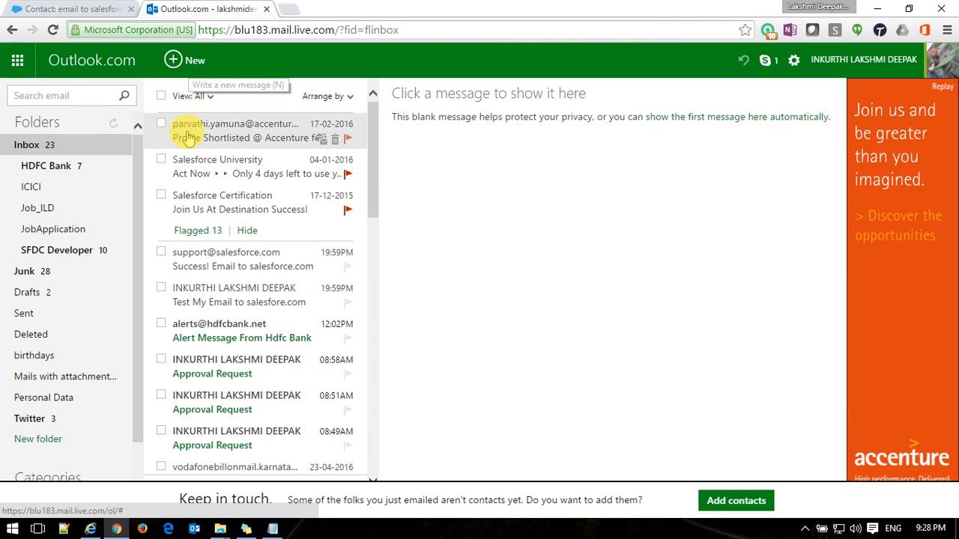
Find and read the 'Success! Email to salesforce.com' confirmation in the Outlook Inbox, then return to the Salesforce contact.
{"action": "left_click", "coordinate": [90, 253]}
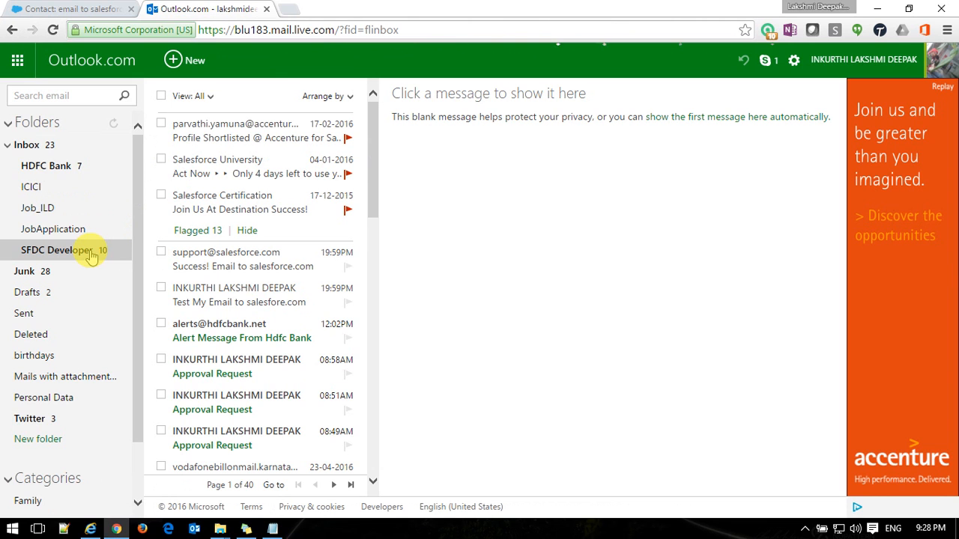
{"action": "left_click", "coordinate": [75, 8]}
{"action": "left_click", "coordinate": [254, 29]}
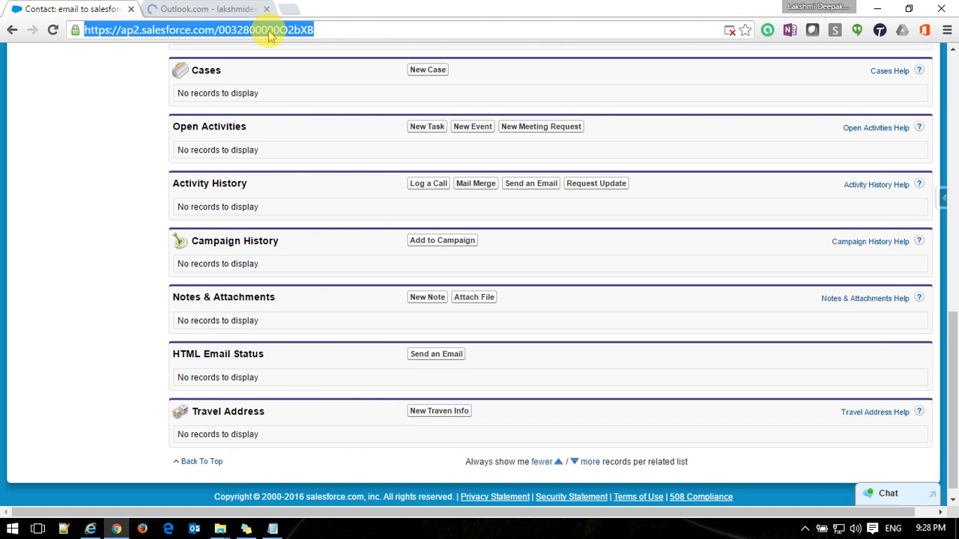
{"action": "left_click", "coordinate": [222, 8]}
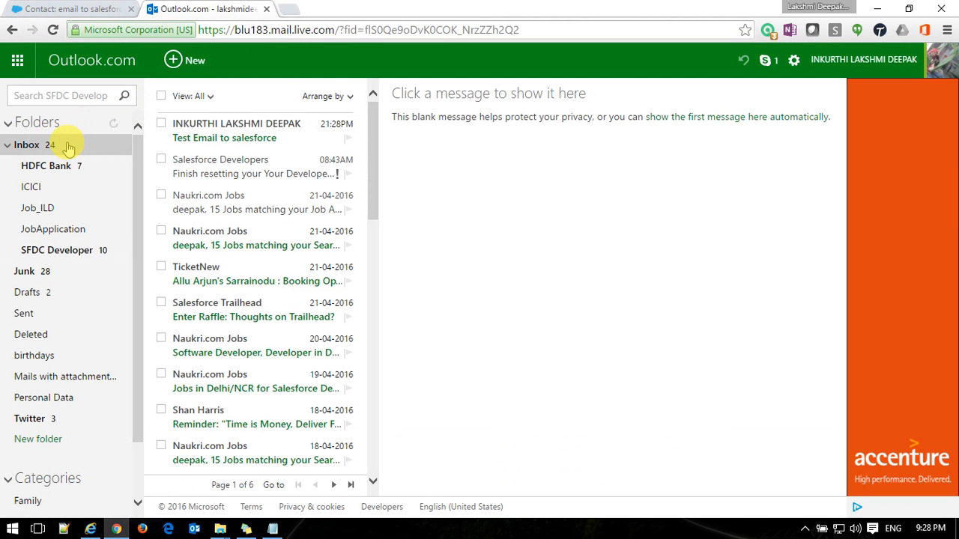
{"action": "left_click", "coordinate": [67, 147]}
{"action": "left_click", "coordinate": [240, 273]}
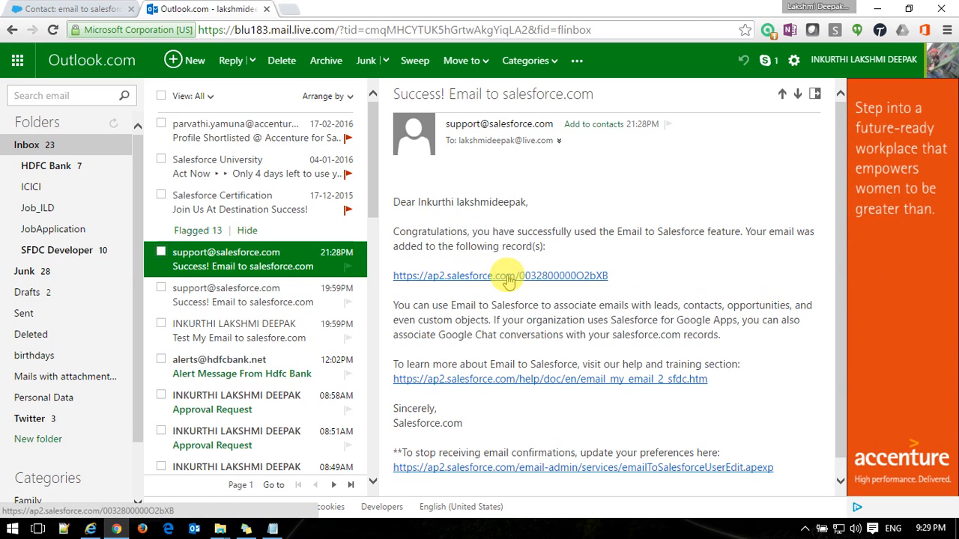
{"action": "left_click", "coordinate": [77, 13]}
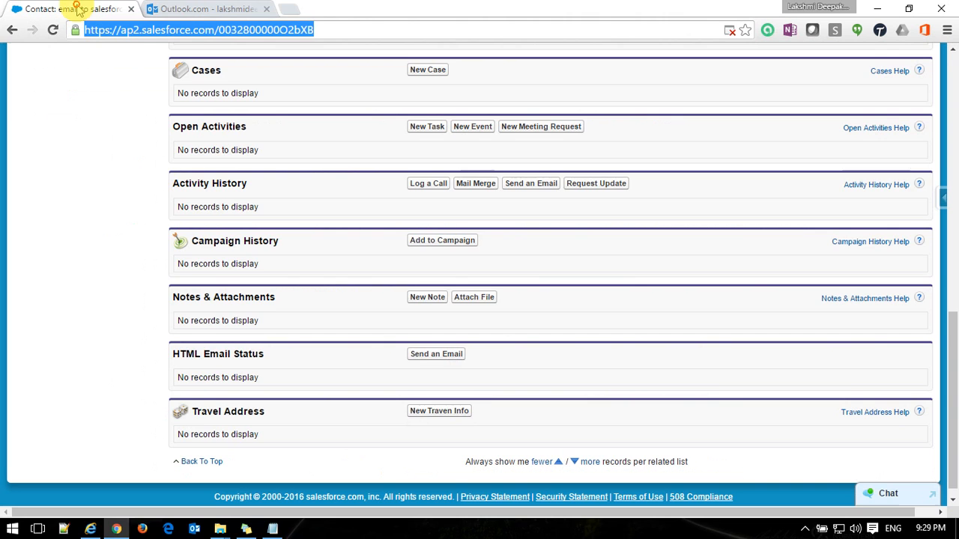
Reload the contact page and open the 'Email: Test Email to salesforce' task in Activity History.
{"action": "left_click", "coordinate": [360, 30]}
{"action": "key", "text": "Return"}
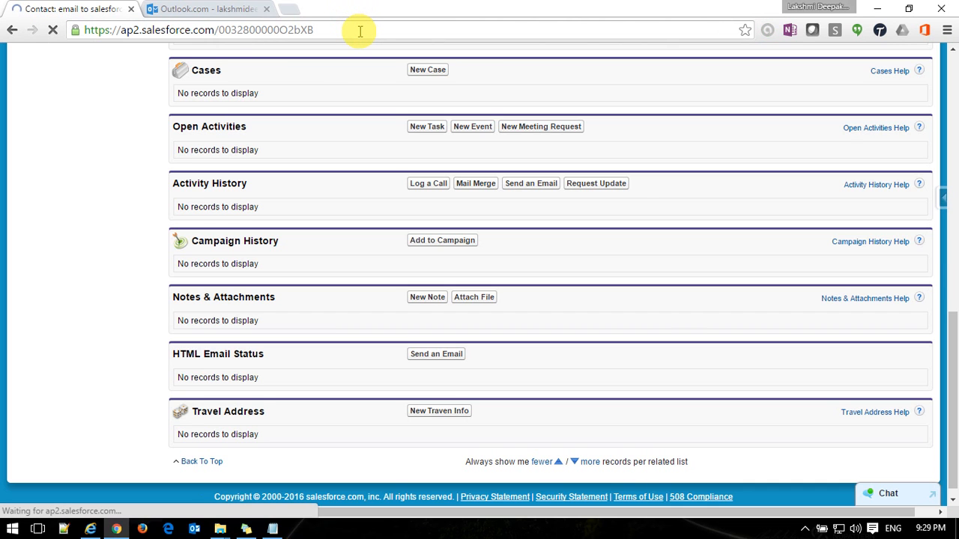
{"action": "scroll", "coordinate": [381, 201], "scroll_direction": "down", "scroll_amount": 9}
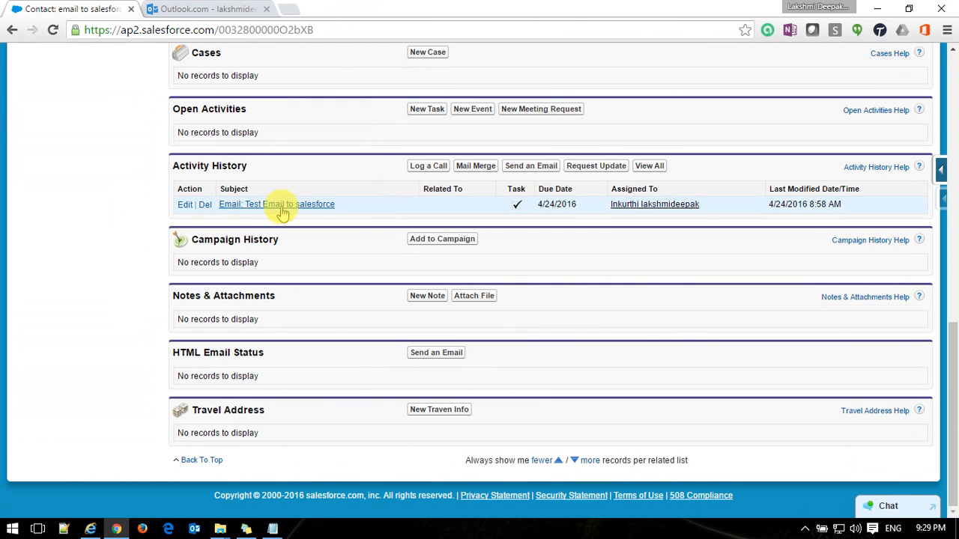
{"action": "left_click", "coordinate": [283, 209]}
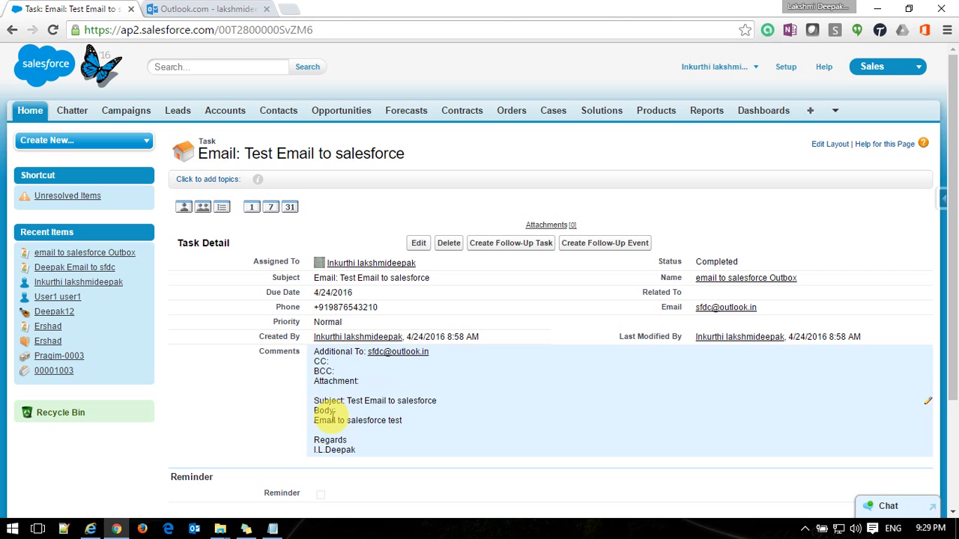
{"action": "scroll", "coordinate": [418, 426], "scroll_direction": "down", "scroll_amount": 2}
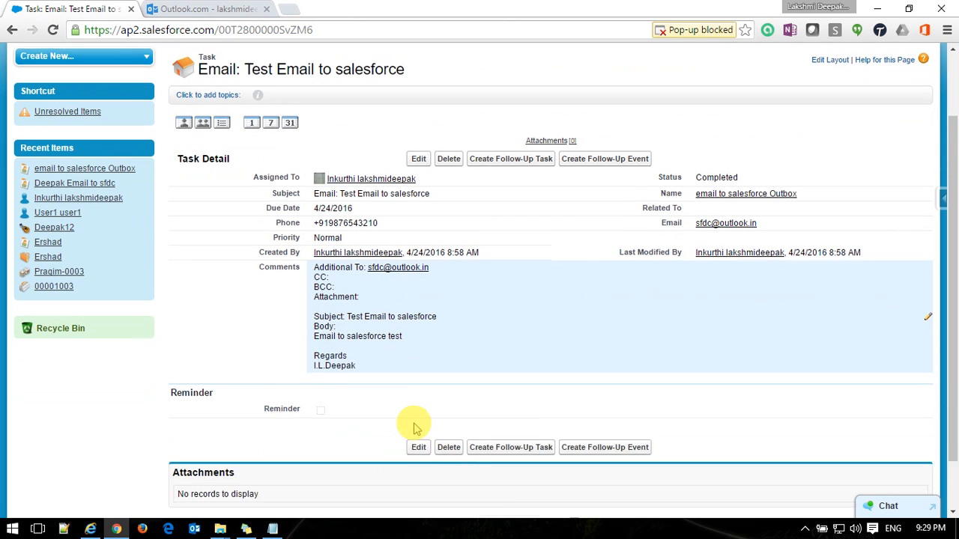
{"action": "scroll", "coordinate": [418, 427], "scroll_direction": "down", "scroll_amount": 2}
{"action": "scroll", "coordinate": [418, 426], "scroll_direction": "up", "scroll_amount": 4}
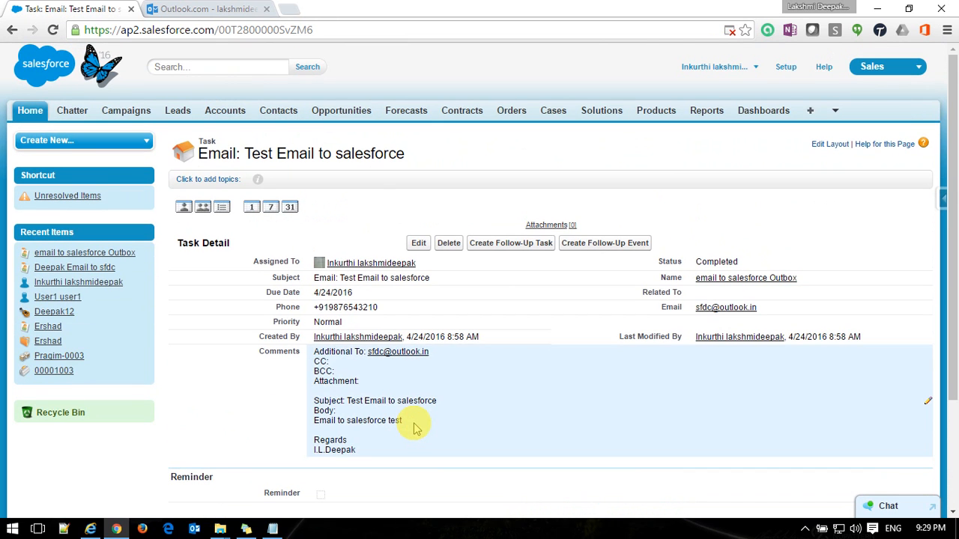